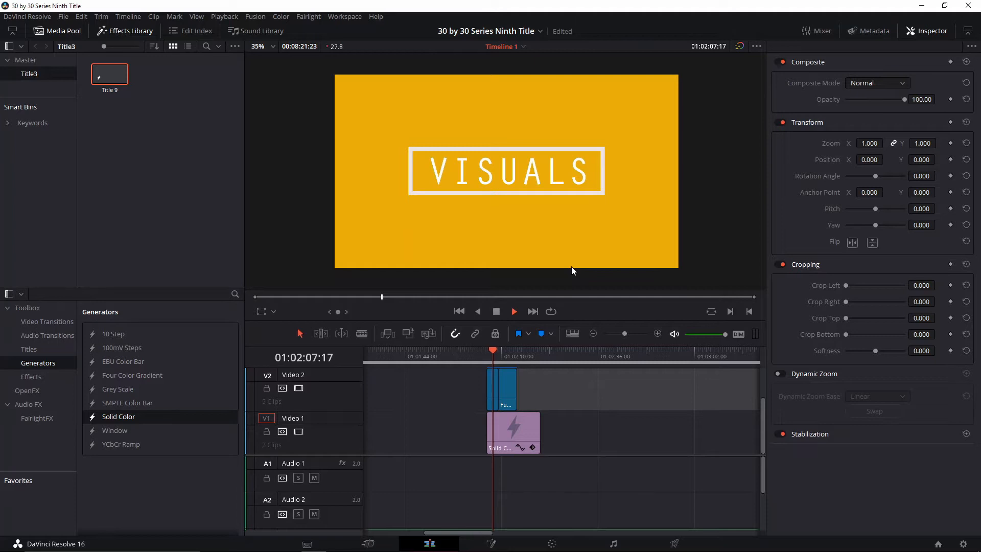
key(space)
Play back the finished VISUALS title animation on Timeline 1 from the start of its clips
click(486, 352)
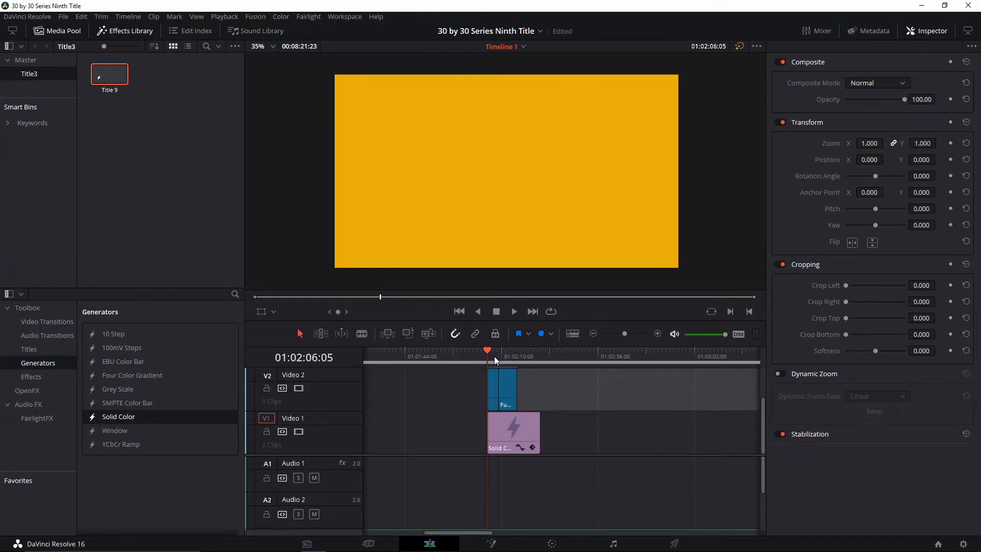
key(space)
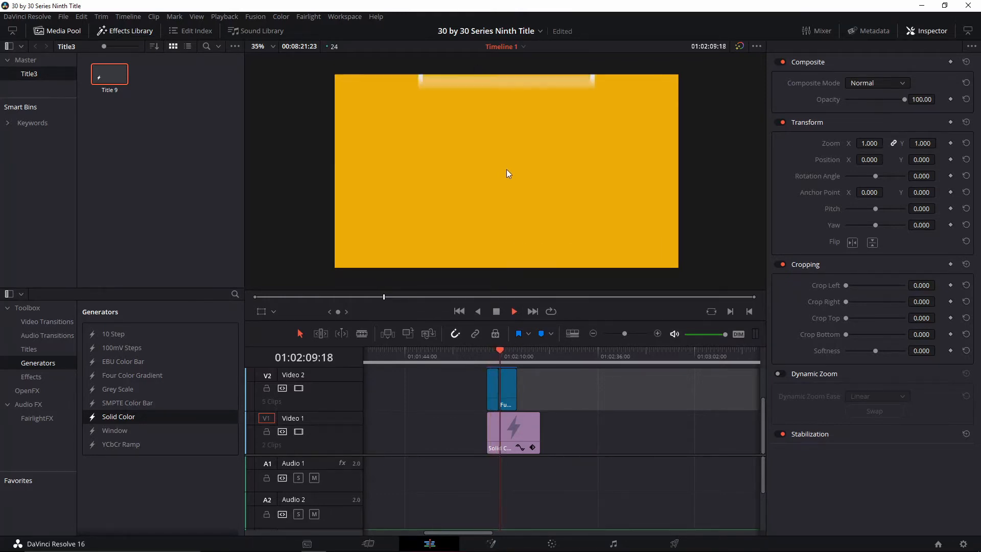
key(space)
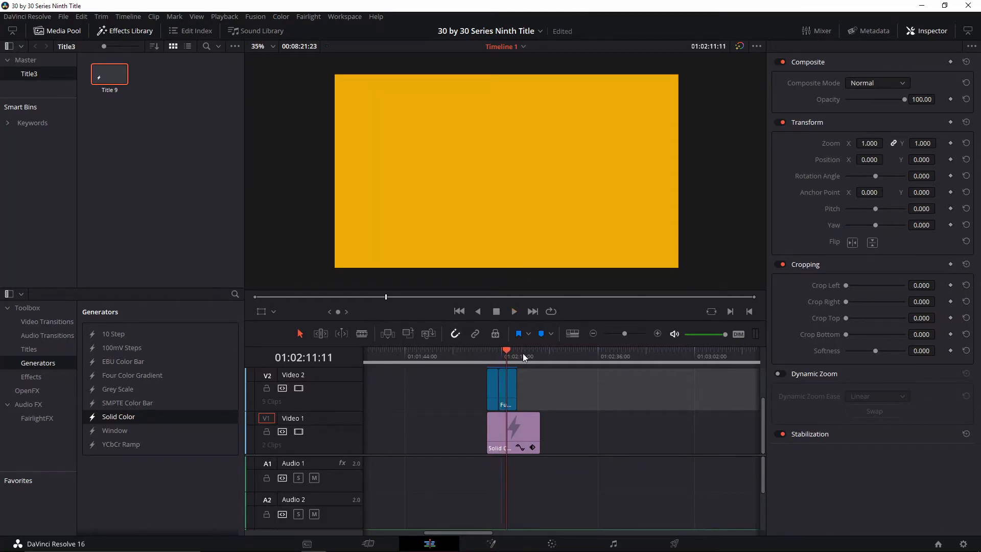
Create a new Fusion composition clip named Fusion Composition 1 with a 5-second duration and open it for node editing
right_click(184, 151)
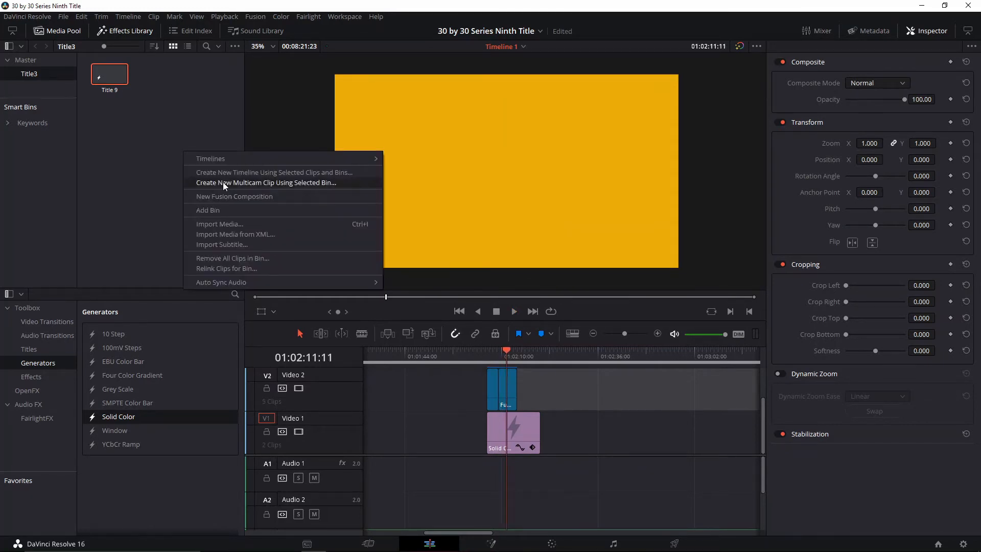
click(245, 196)
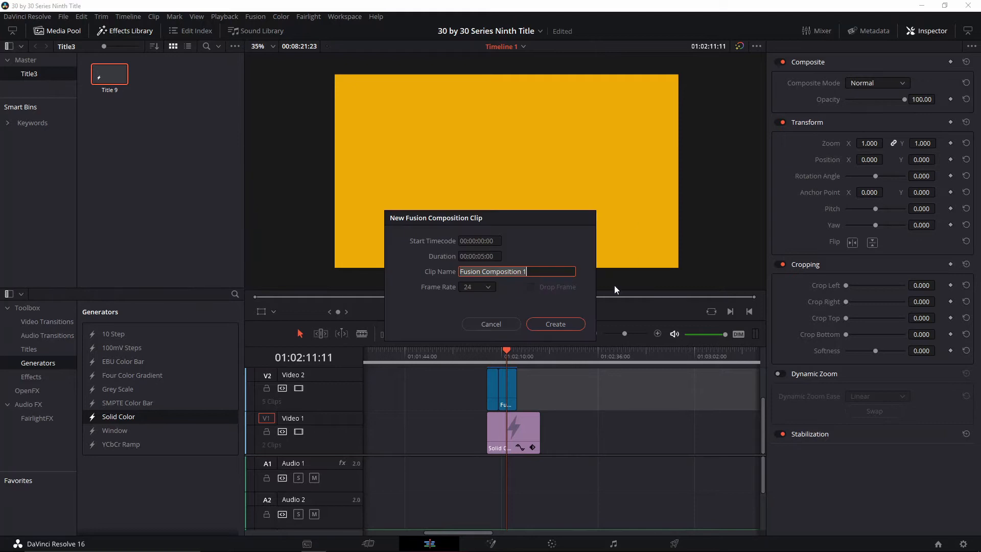
click(572, 325)
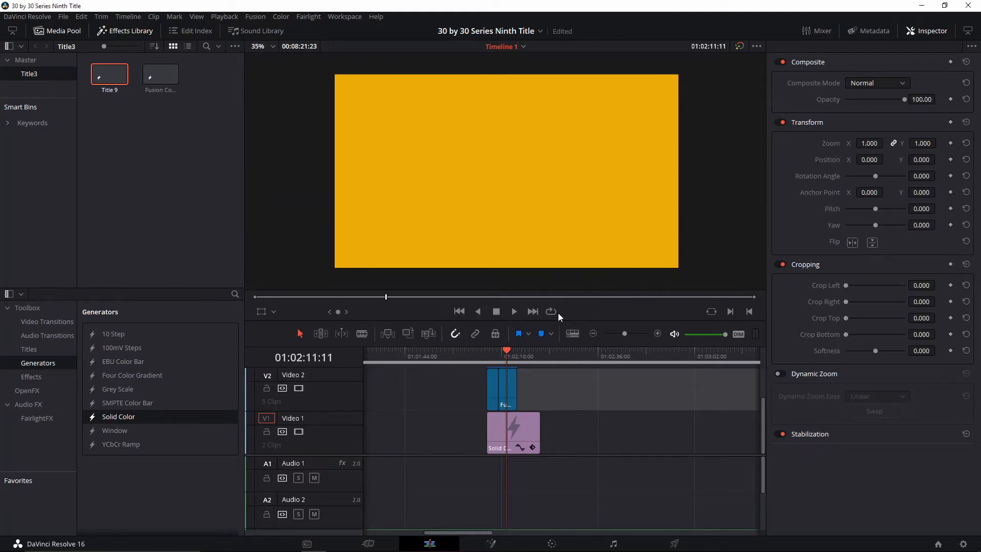
double_click(157, 83)
Add a Background node and a Text node to the composition and combine them through a Merge node
click(93, 283)
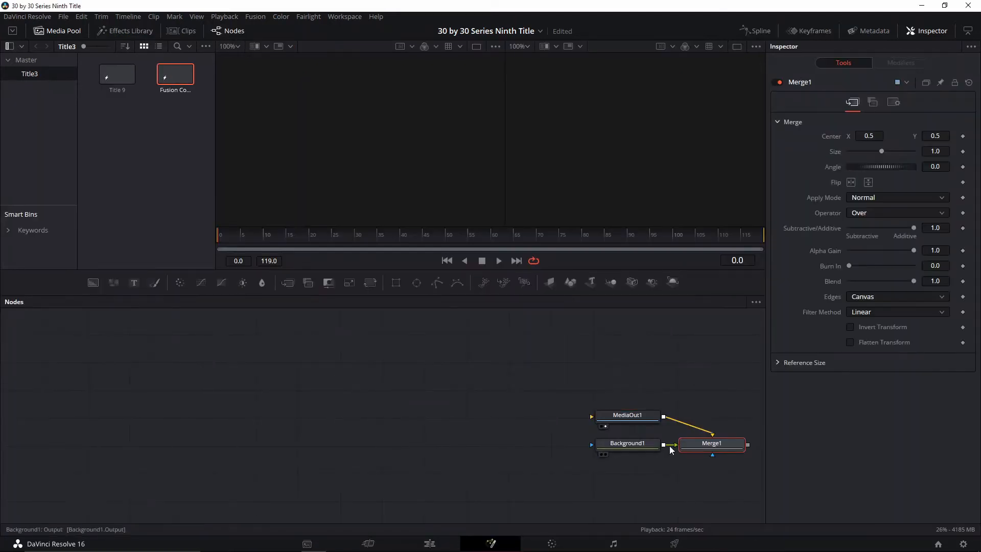
key(ctrl+z)
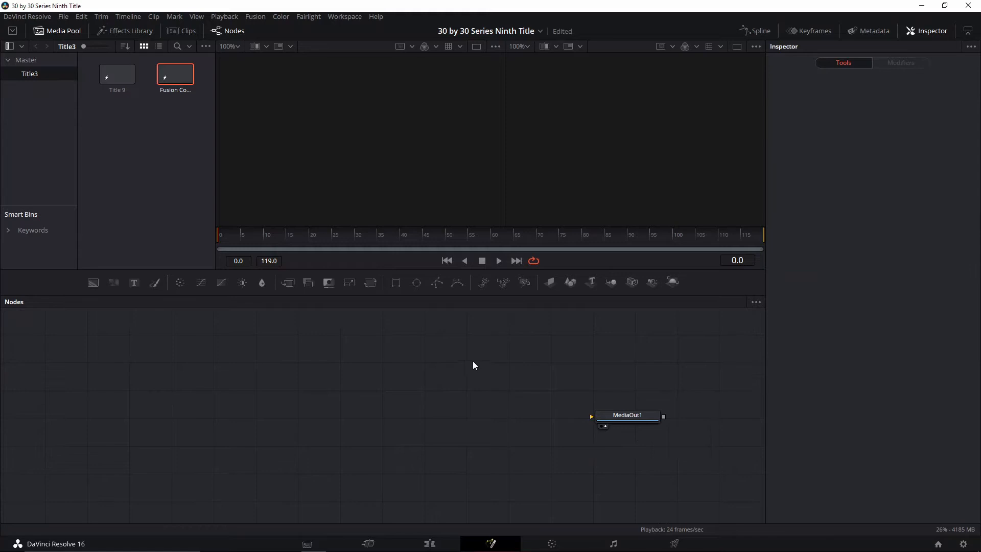
click(94, 283)
mouse_move(467, 365)
mouse_down()
mouse_move(144, 401)
mouse_move(252, 403)
mouse_move(241, 367)
mouse_move(225, 445)
mouse_up()
click(133, 283)
drag(320, 433, 321, 406)
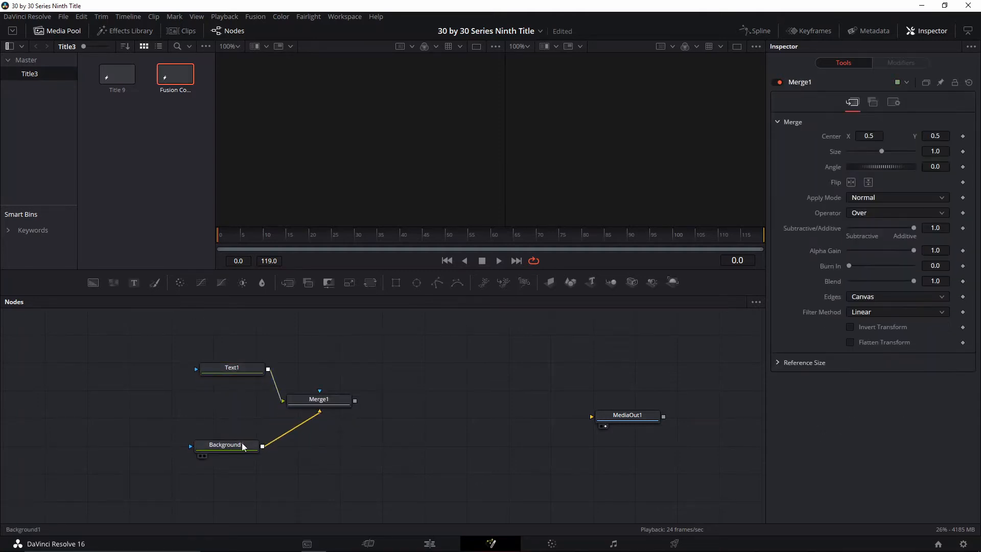
Arrange the node graph with Text1 above Merge1 and Background1 beside the merge
drag(242, 446, 250, 396)
drag(322, 401, 323, 386)
drag(247, 371, 323, 351)
drag(292, 387, 297, 399)
Attach a Rectangle mask to the Background1 node
drag(246, 398, 224, 384)
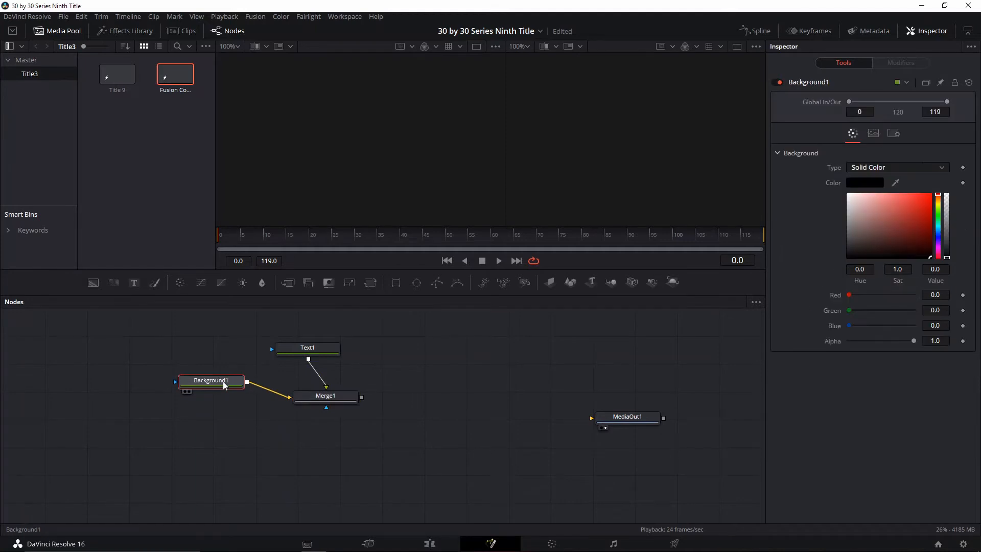
click(395, 283)
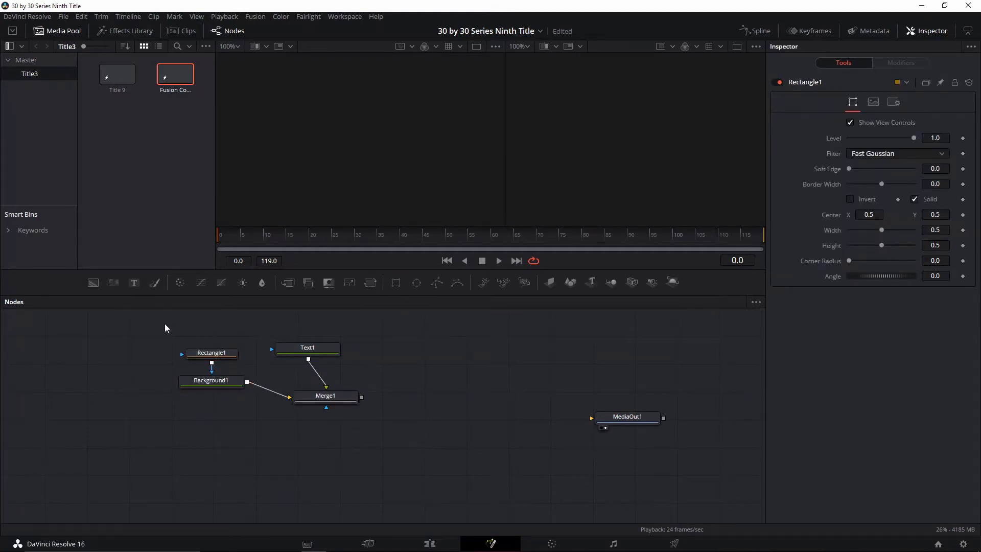
drag(165, 323, 438, 435)
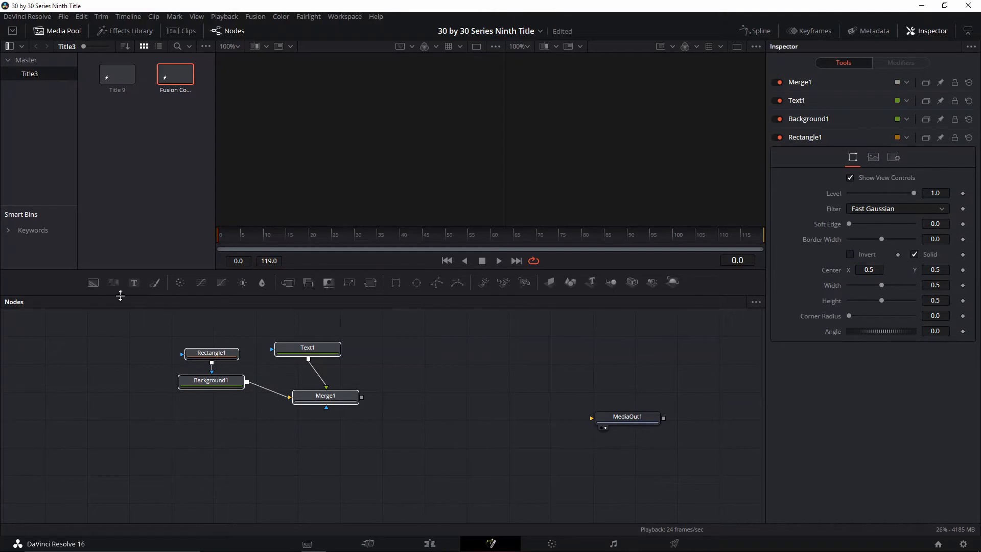
click(99, 372)
Add a second Background node merged beneath Merge1, and output Merge2 through MediaOut1 in a single viewer
click(96, 285)
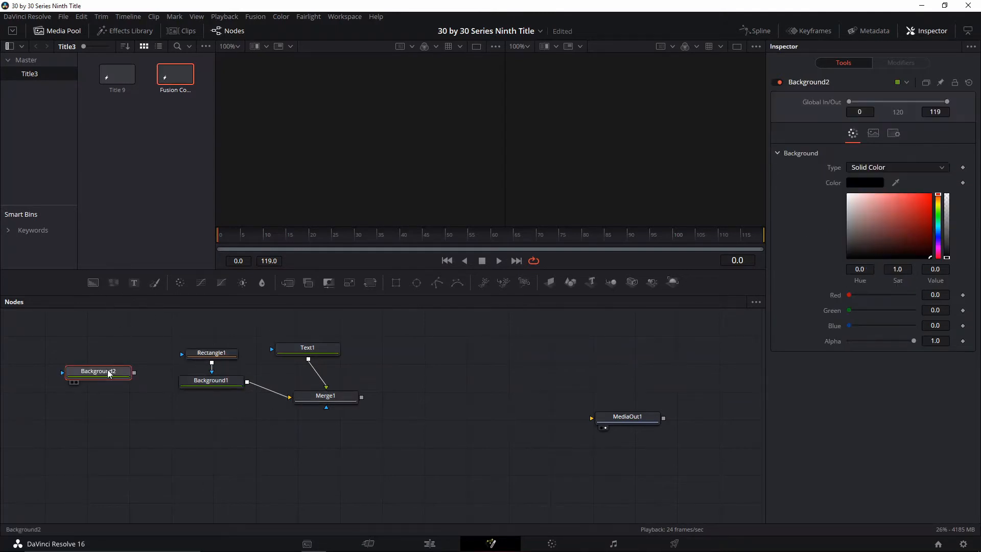
drag(108, 374, 357, 397)
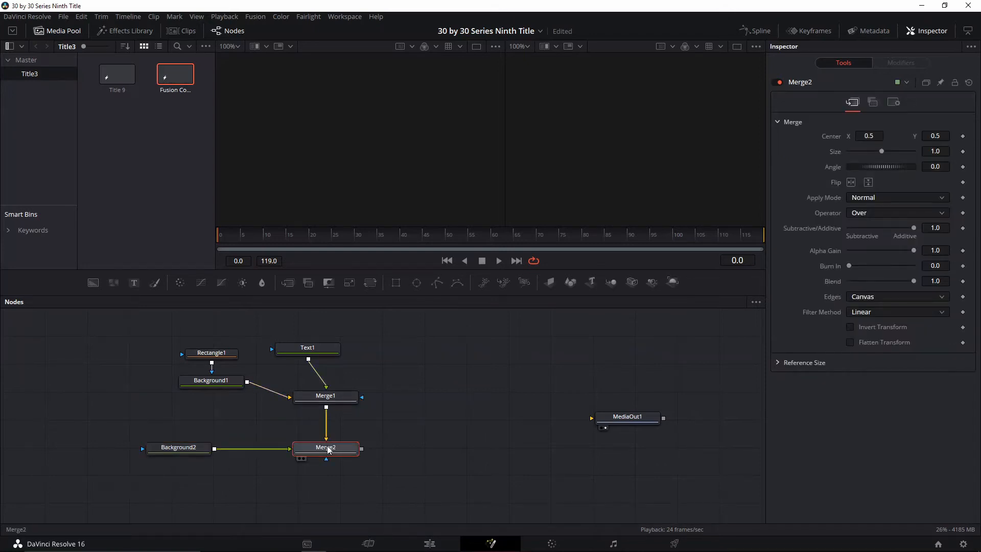
drag(361, 448, 660, 421)
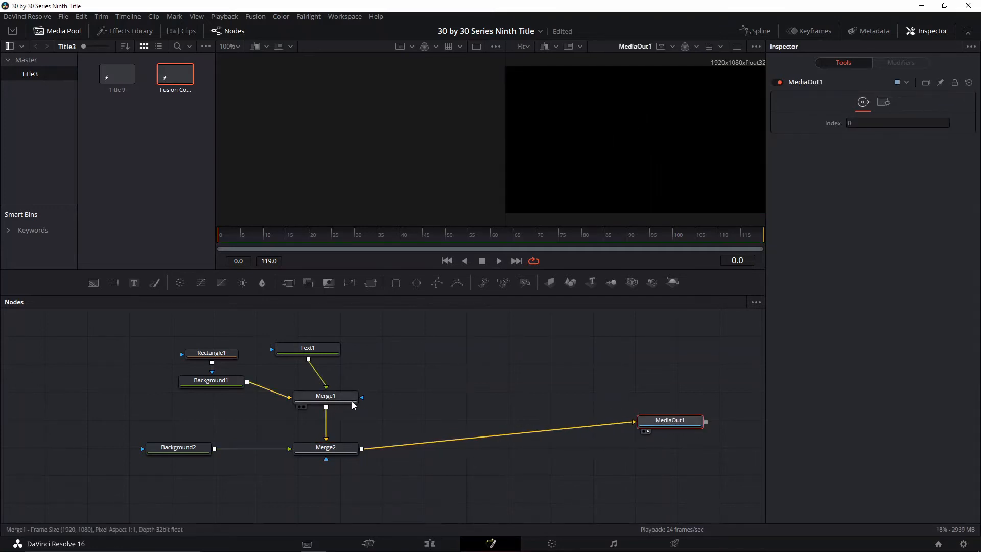
click(736, 47)
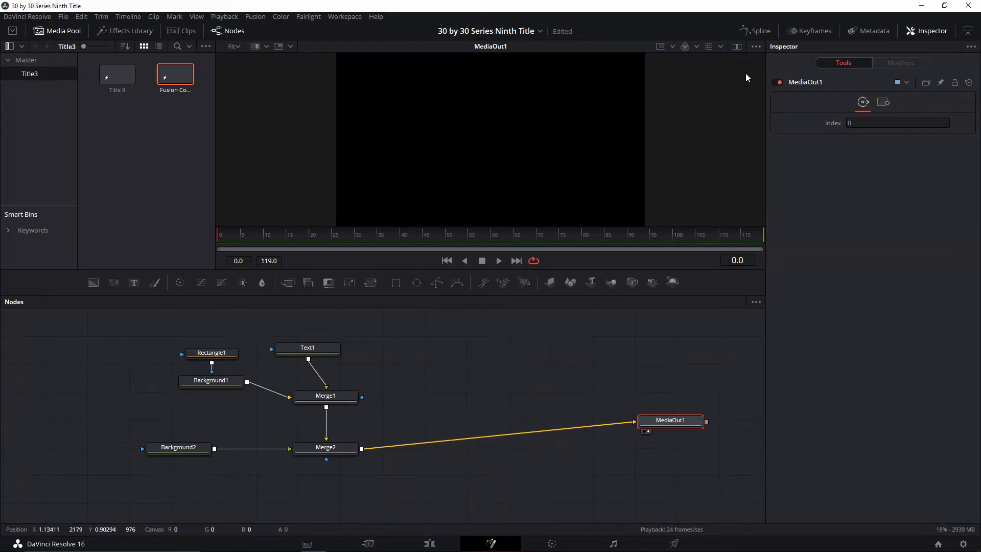
click(337, 403)
drag(219, 354, 219, 342)
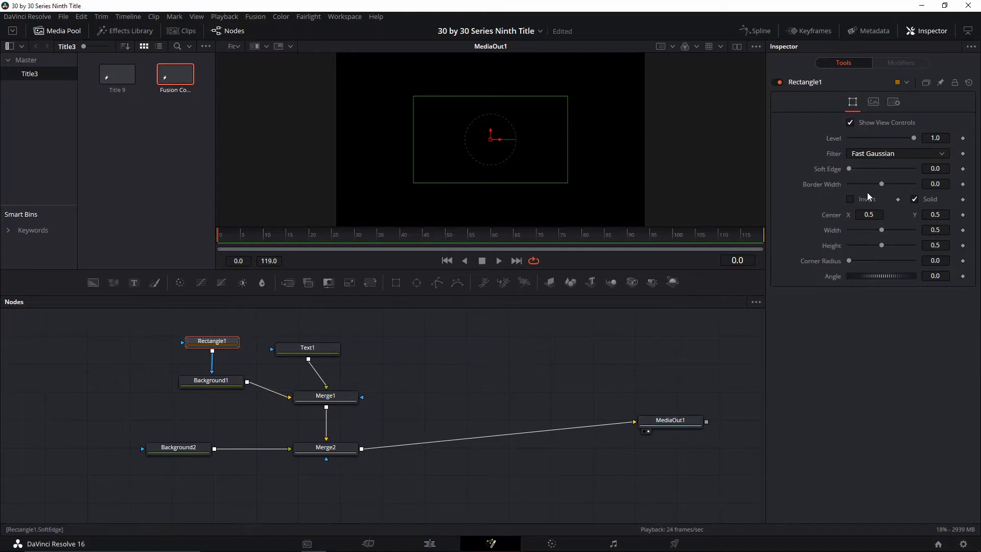
drag(881, 229, 874, 234)
key(ctrl+z)
Set the Background2 node's color to a dark red with a value of 0.677
click(211, 381)
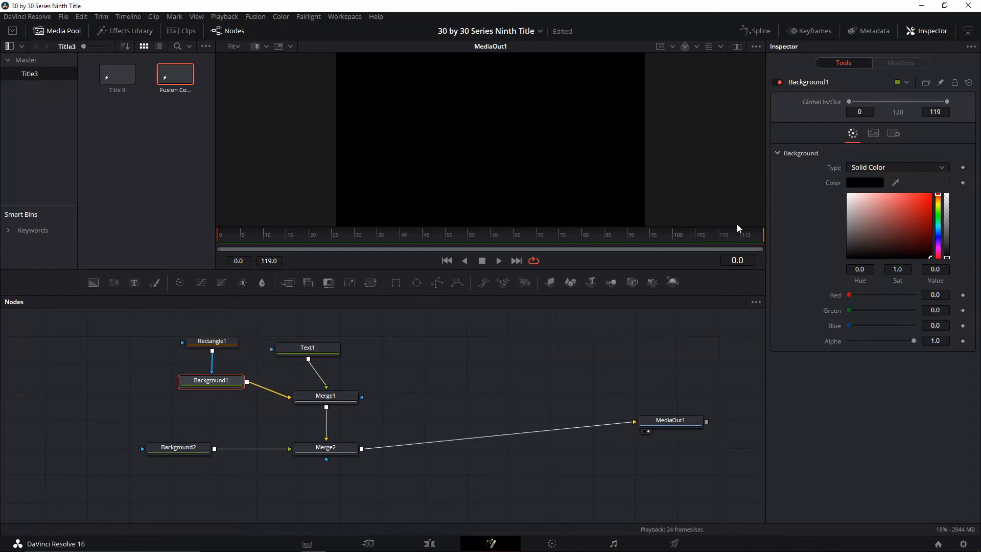
click(180, 448)
drag(887, 221, 928, 217)
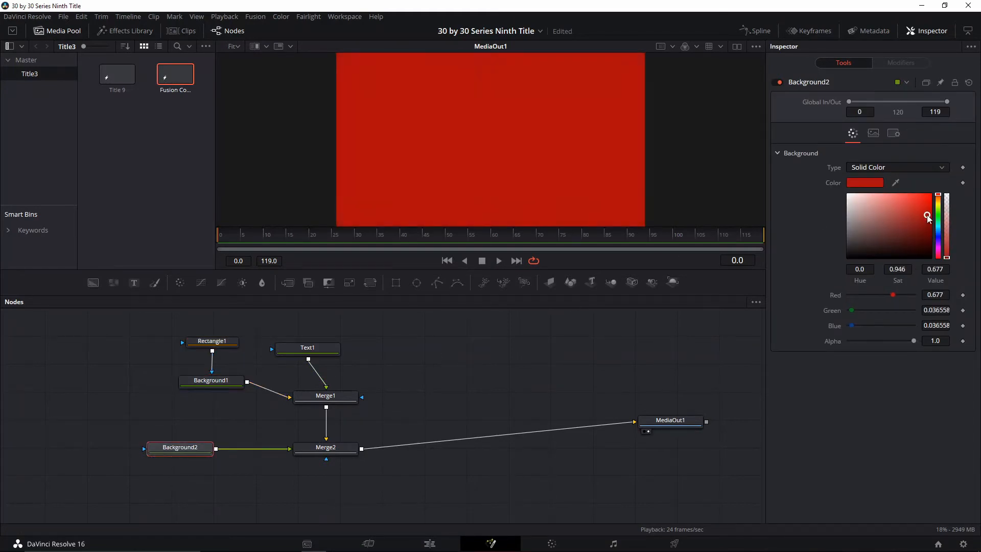
Make Rectangle1 an unfilled frame by turning off Solid, with border width 0.01, width 0.48 and height 0.205
click(214, 341)
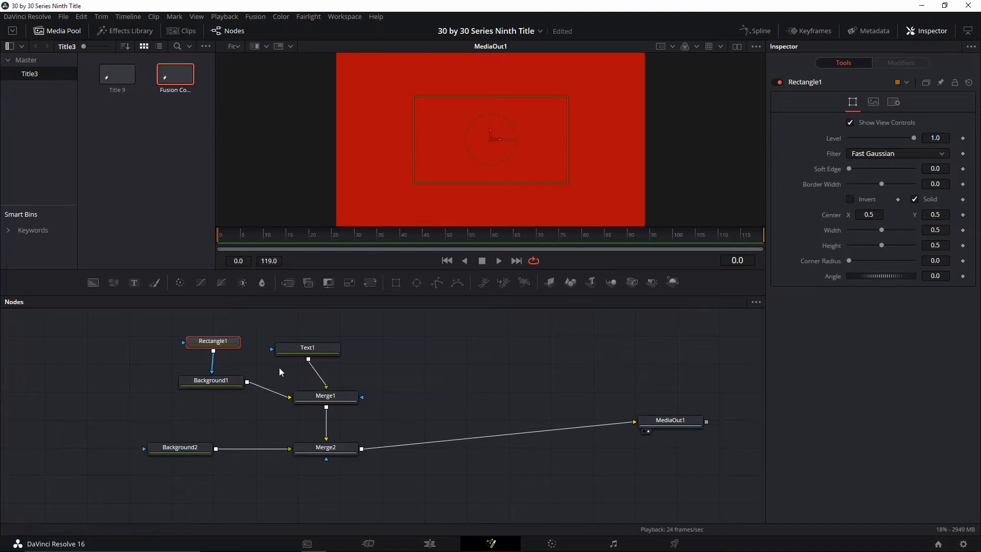
click(915, 200)
click(915, 199)
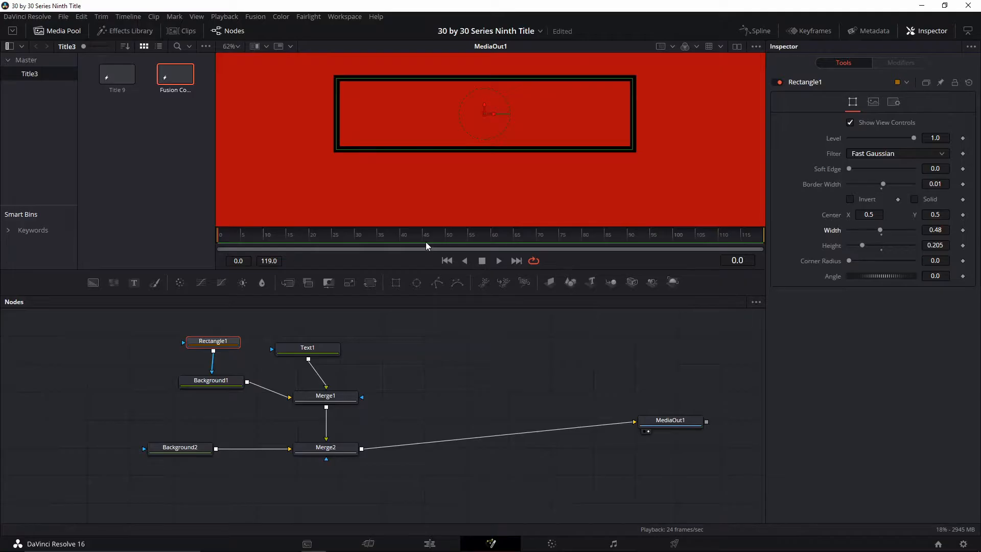
key(ctrl+f)
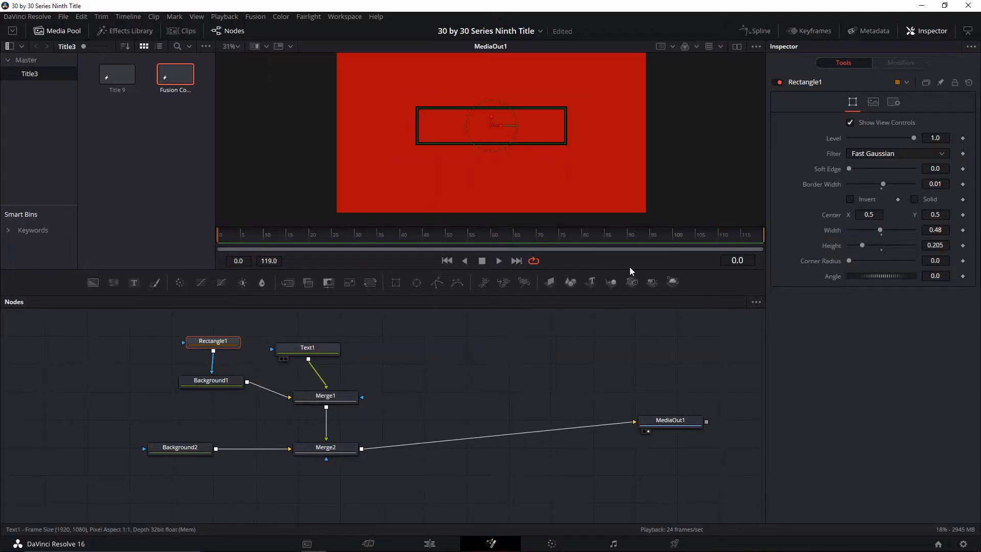
Enter SUALVI as the styled text of Text1 and set its size to 0.126
click(888, 195)
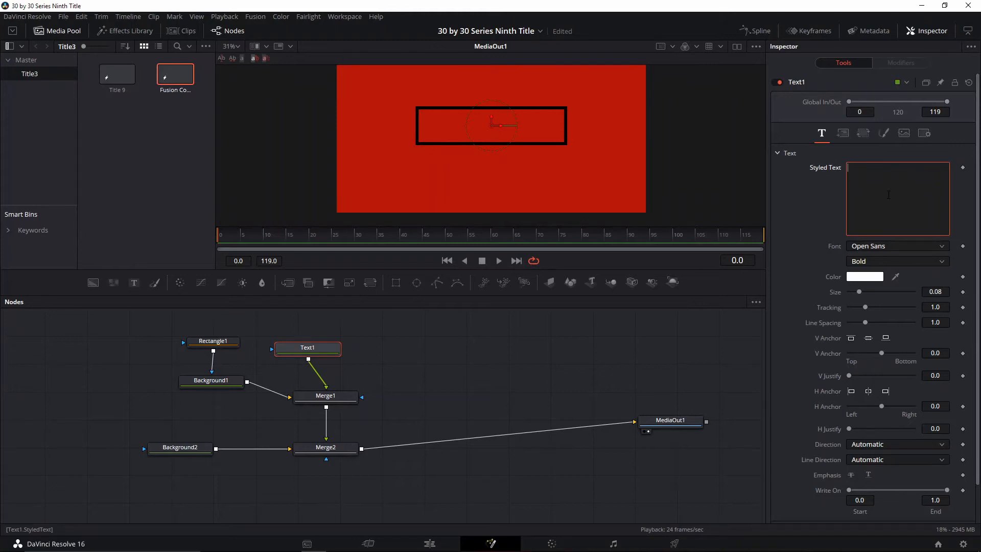
text(SUALVI)
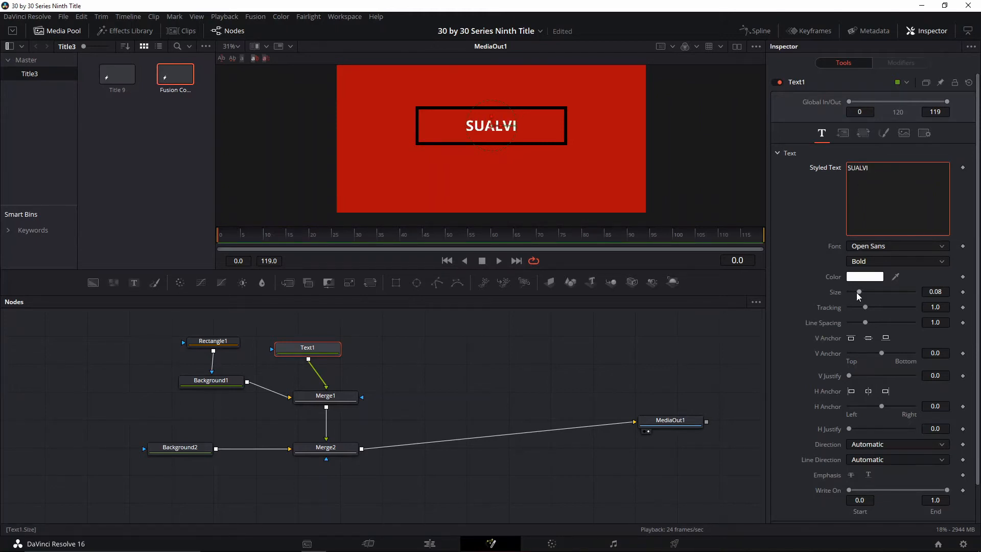
drag(859, 292, 866, 294)
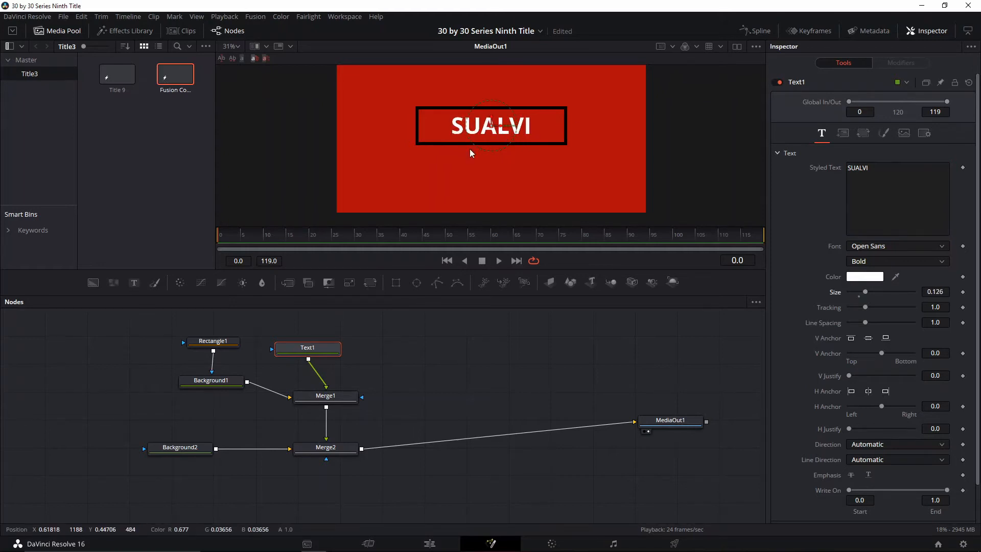
Try the minim, Marlett and Mistral fonts on the SUALVI text
click(872, 249)
scroll(872, 307, down, 10)
click(872, 313)
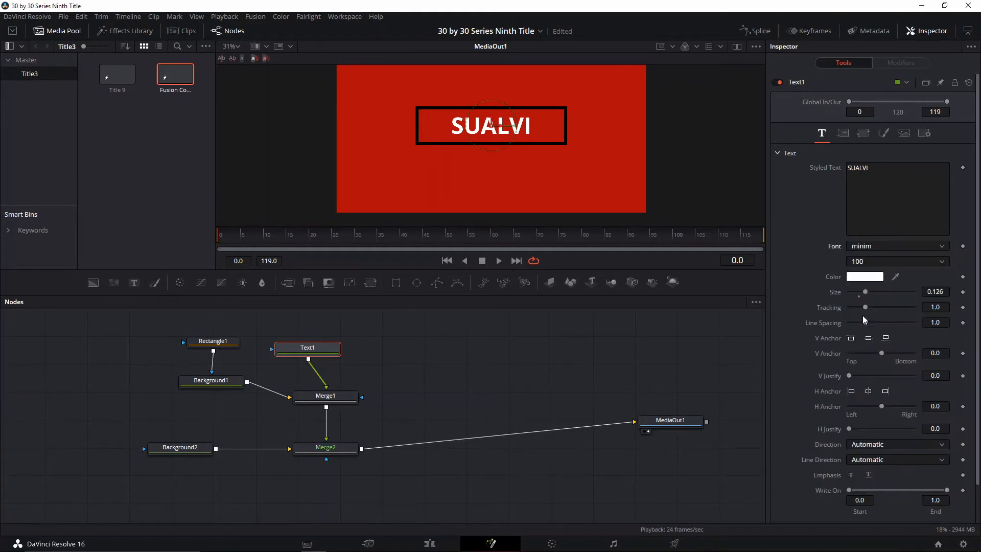
click(879, 251)
scroll(889, 286, up, 3)
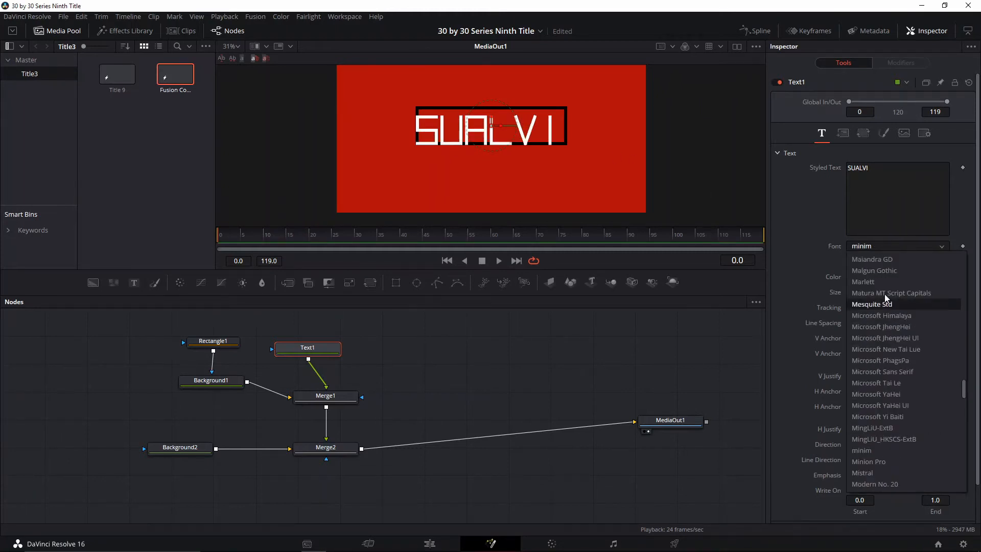
click(891, 284)
click(886, 250)
scroll(879, 368, down, 6)
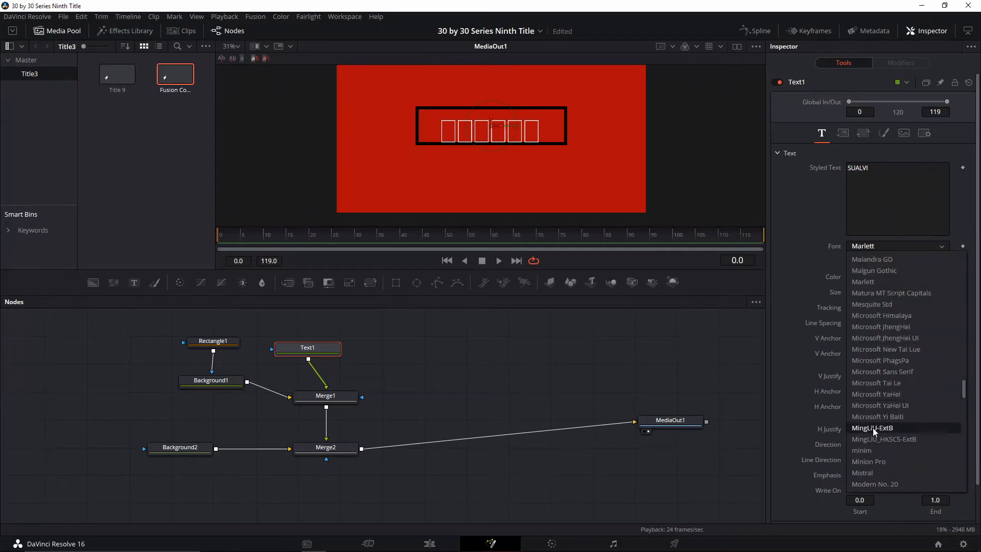
click(880, 372)
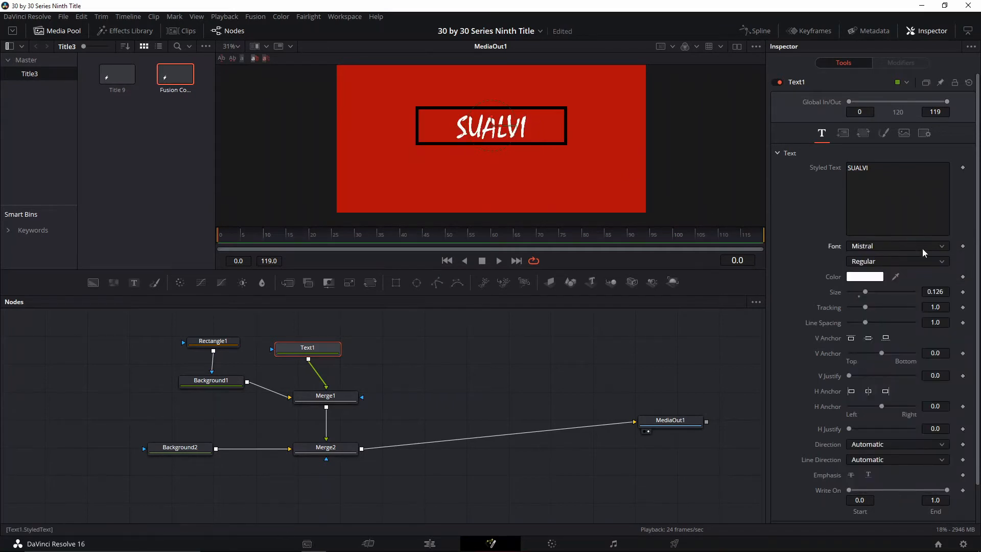
Set the SUALVI text's font to NEXT ART
click(869, 246)
scroll(918, 431, down, 3)
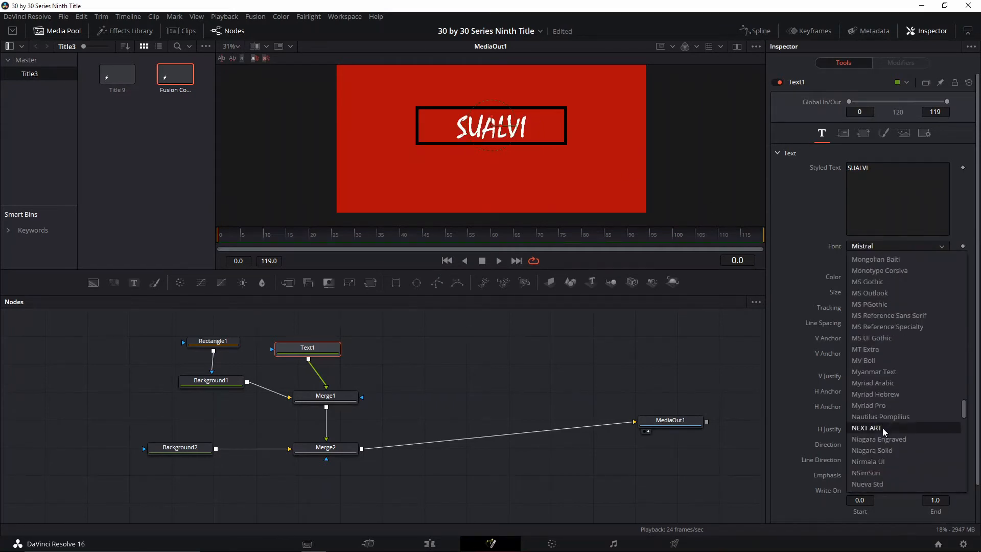
click(900, 369)
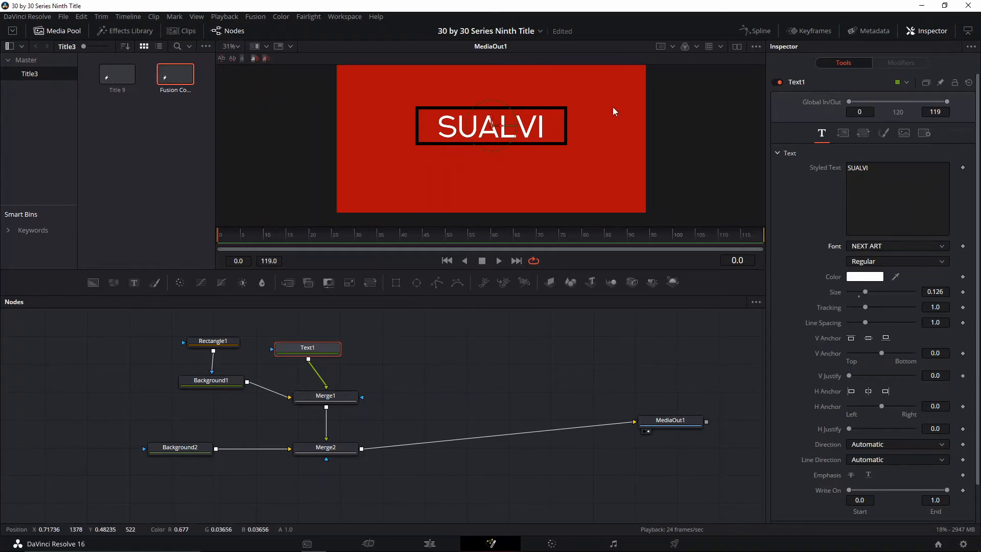
Change the SUALVI text's color to black (#000000)
drag(499, 346, 498, 369)
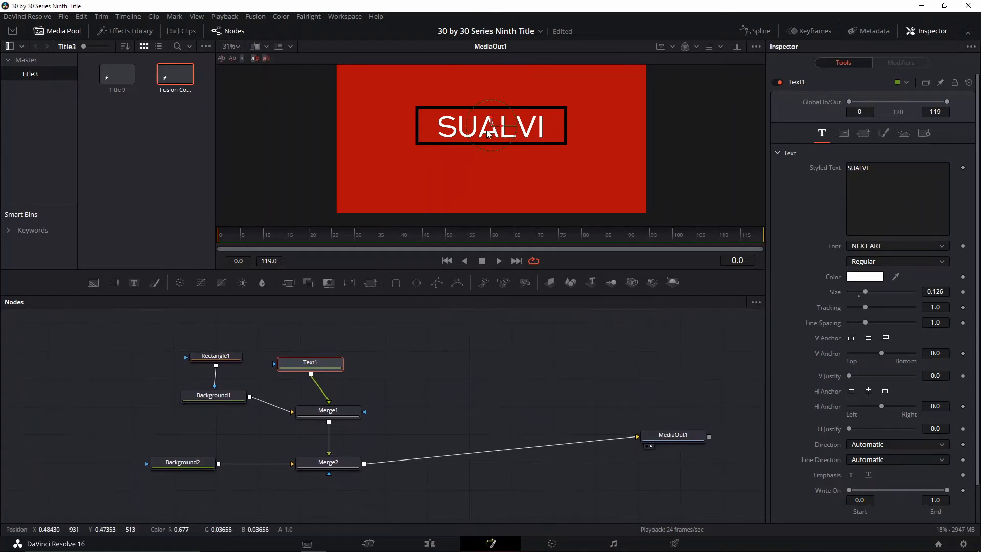
click(863, 277)
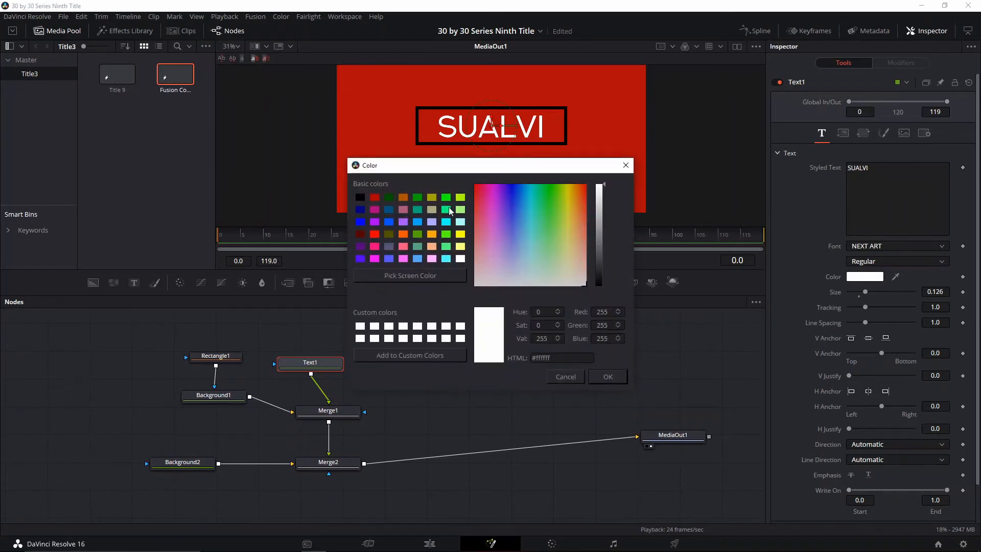
click(360, 200)
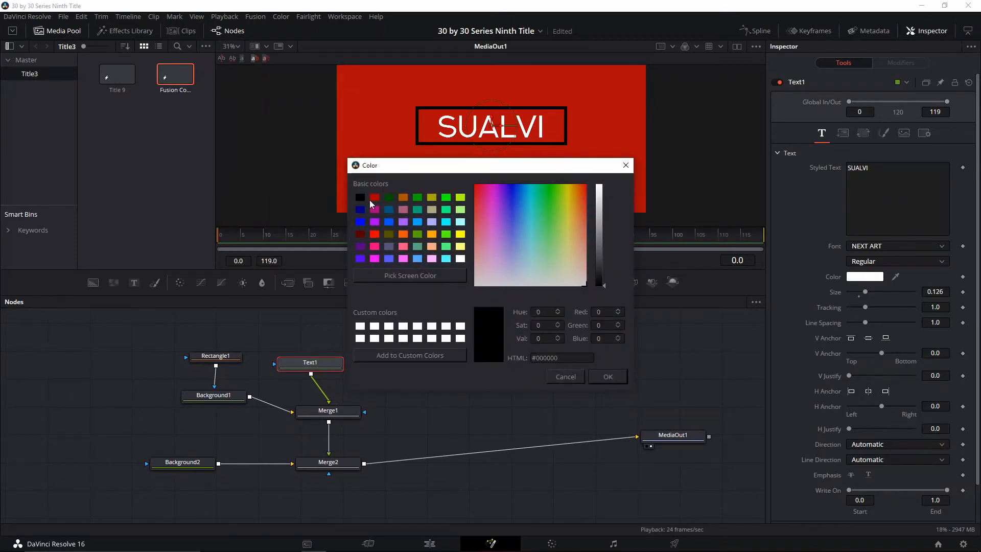
click(608, 377)
scroll(562, 165, down, 2)
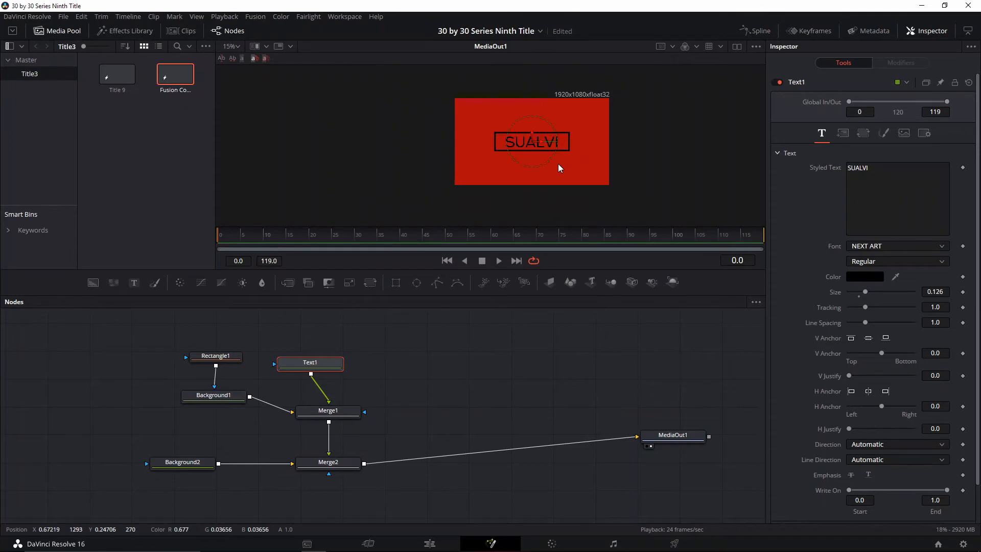
Duplicate the Rectangle1, Background1, Text1 and Merge1 nodes and place the copies beside the original group
scroll(559, 169, up, 4)
scroll(583, 171, down, 3)
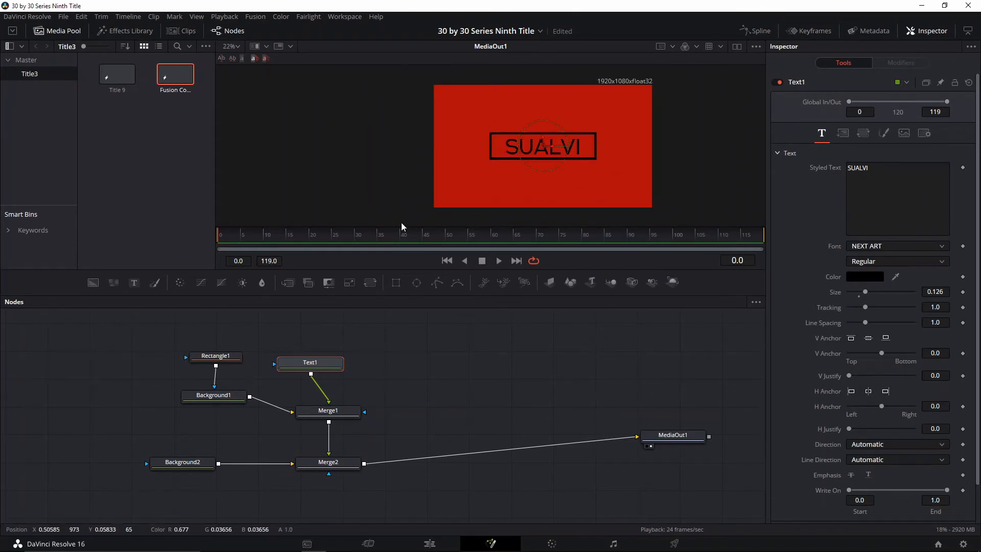
drag(276, 235, 296, 237)
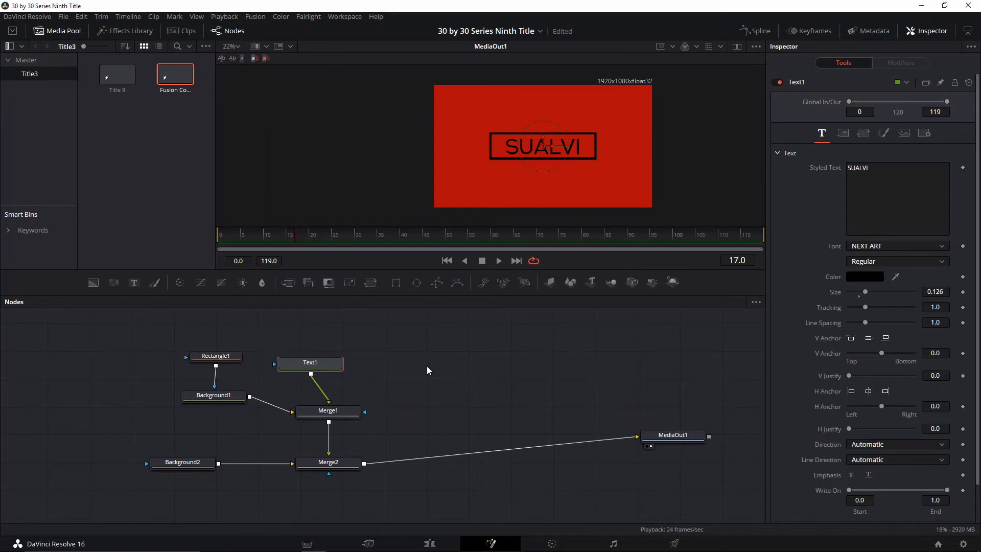
drag(424, 357, 174, 416)
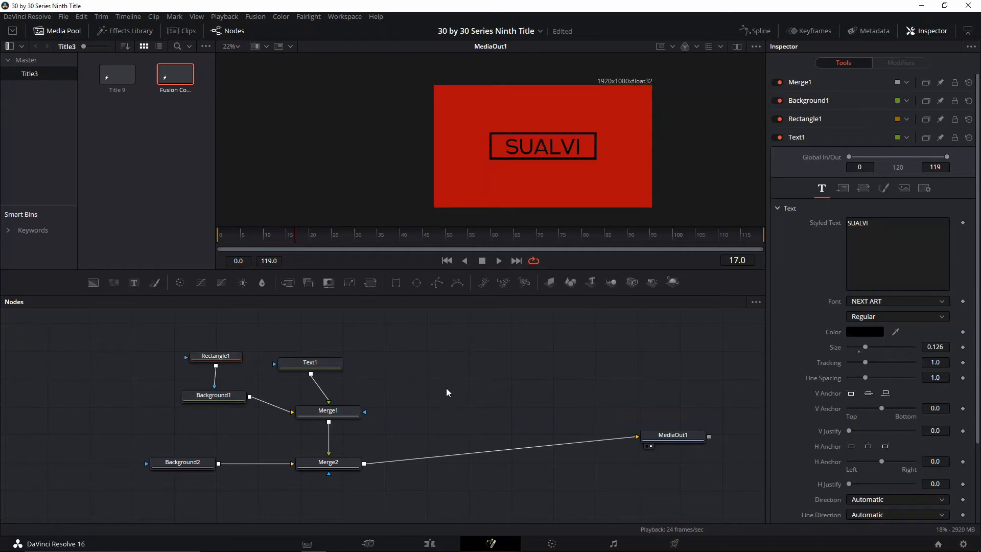
key(ctrl+v)
drag(423, 422, 538, 393)
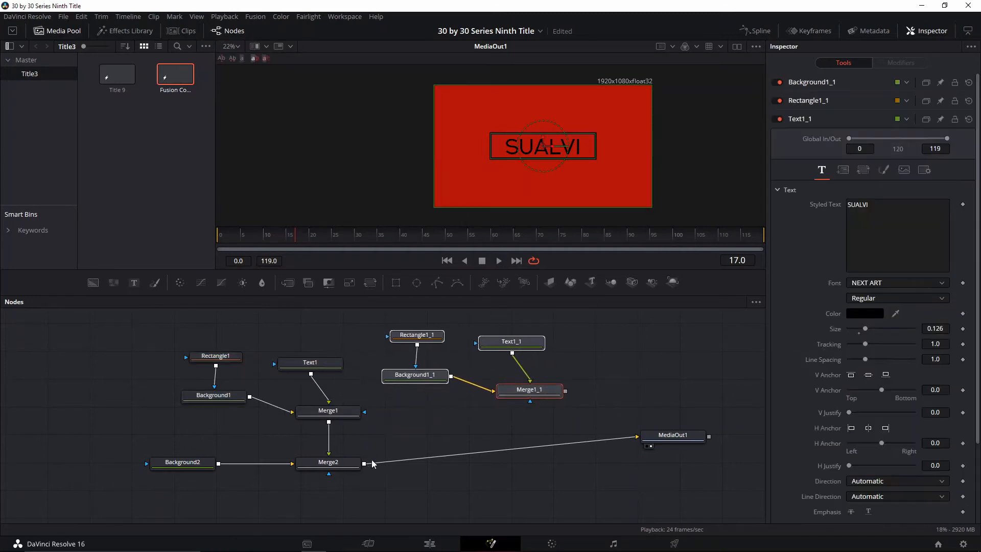
Merge the duplicated group over Merge2 with a new merge node that feeds MediaOut1
drag(364, 467, 566, 393)
drag(637, 438, 624, 447)
drag(566, 463, 645, 442)
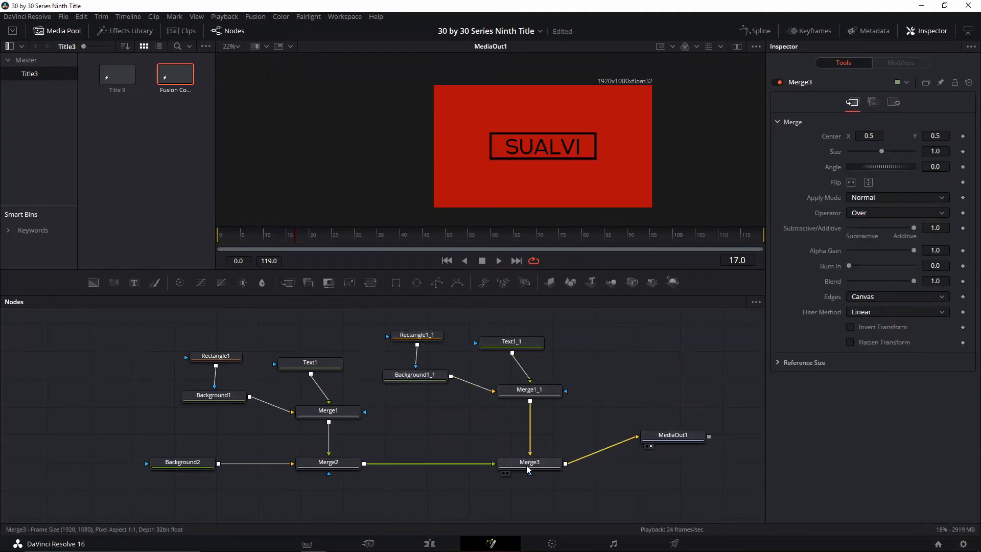
drag(526, 465, 508, 461)
scroll(560, 168, down, 1)
scroll(561, 167, up, 3)
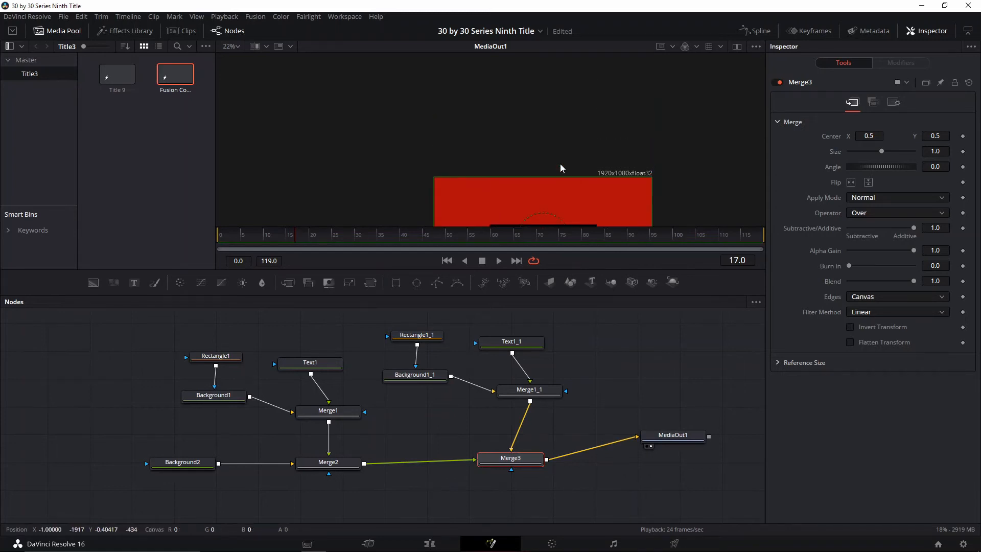
scroll(556, 180, down, 3)
scroll(547, 166, up, 1)
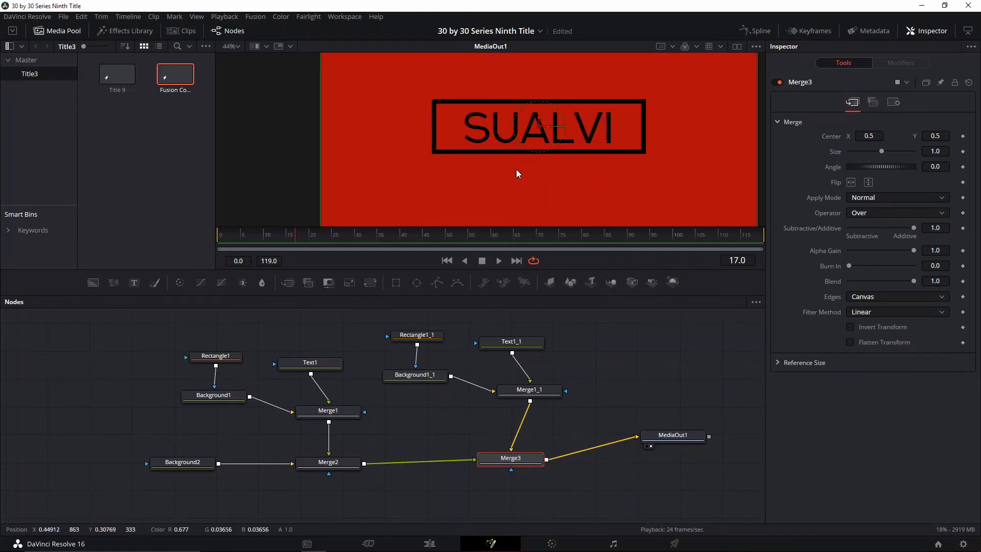
scroll(519, 178, down, 3)
scroll(470, 139, up, 2)
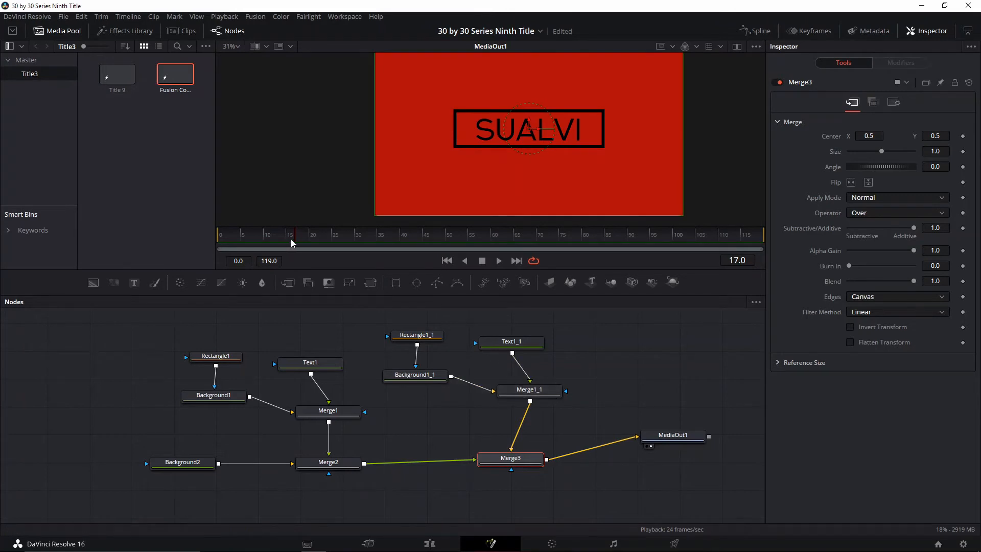
At frame 21, add Center keyframes to the Text1 layout and to Rectangle1
drag(291, 240, 317, 262)
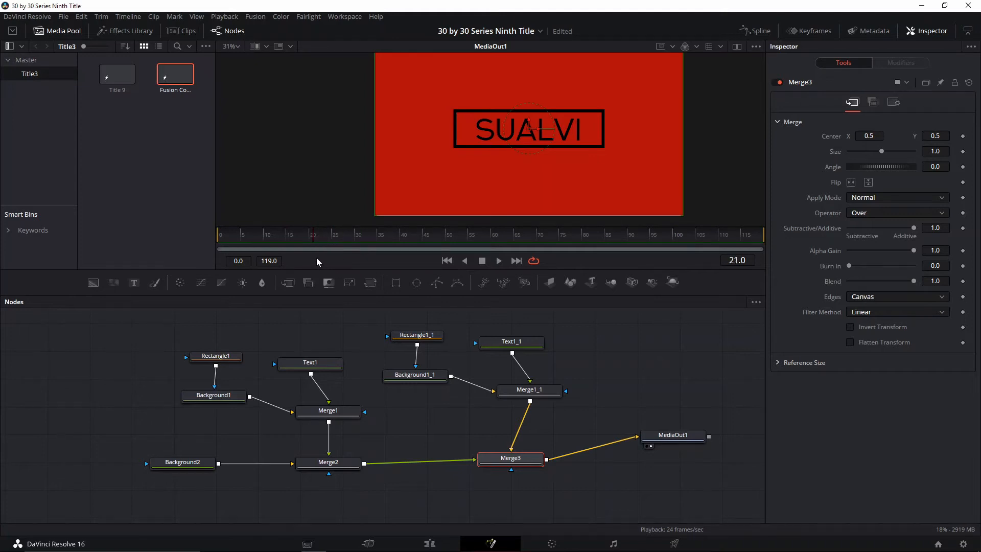
click(327, 367)
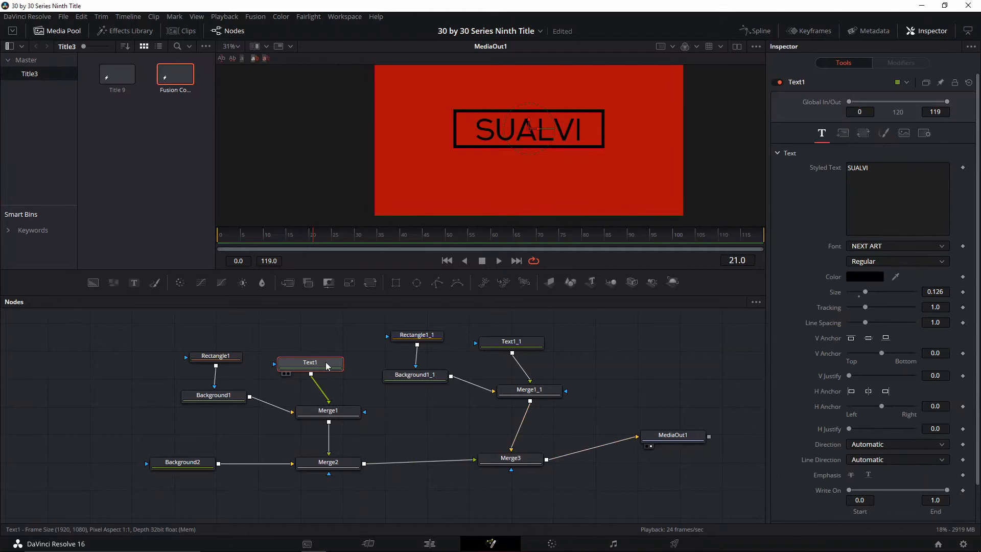
click(843, 132)
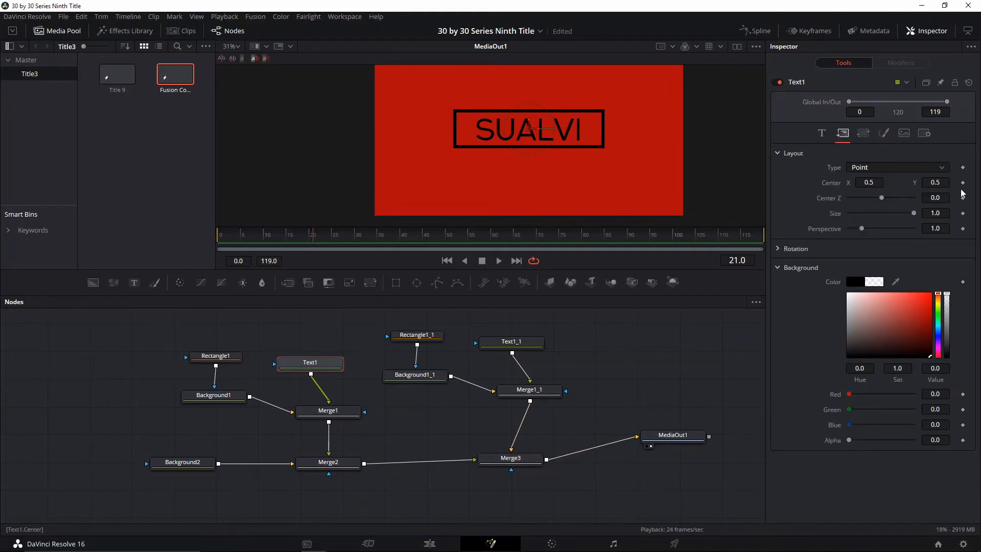
click(963, 182)
click(226, 357)
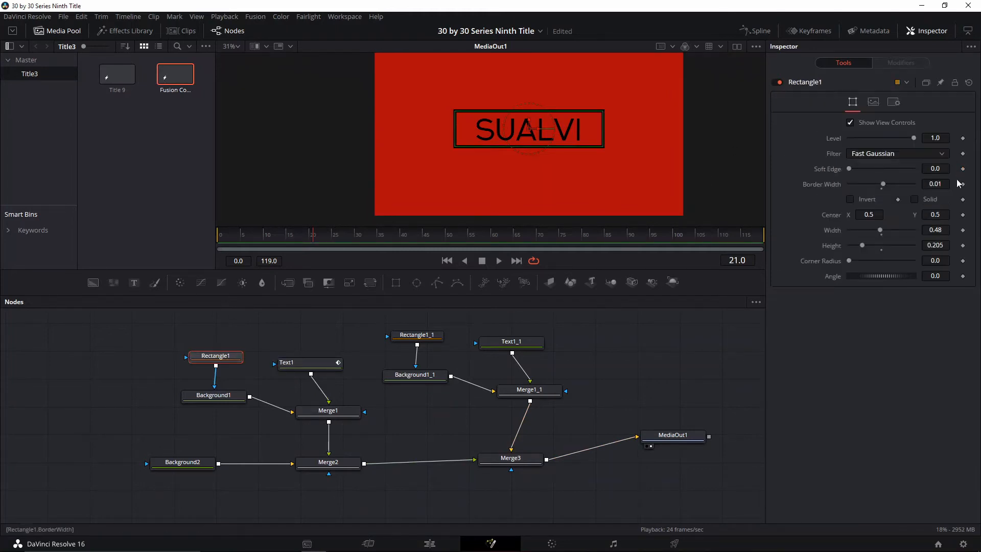
click(962, 215)
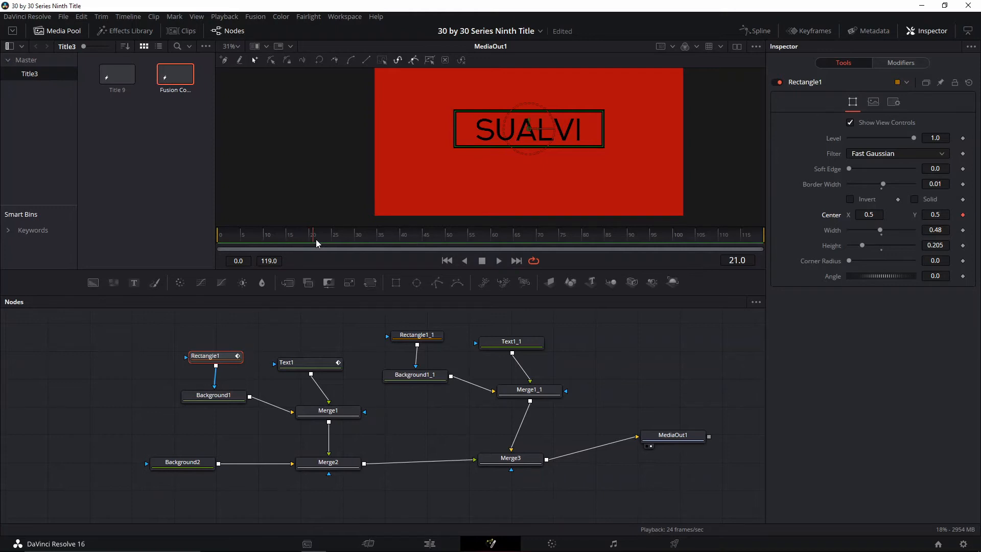
At frame 15, move Rectangle1 straight up out of the picture, to a Center Y of about 1.217
drag(317, 245, 313, 241)
drag(285, 246, 287, 243)
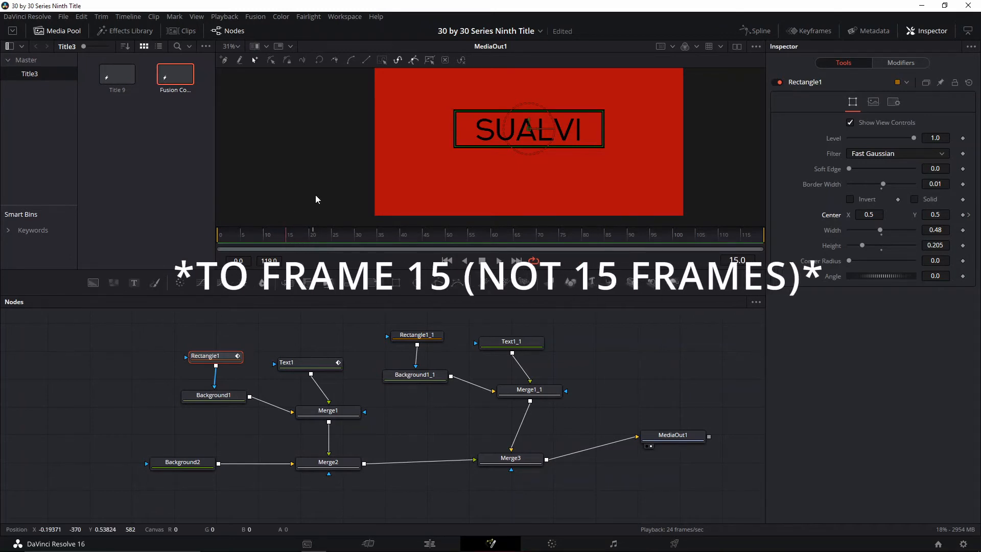
scroll(565, 124, down, 2)
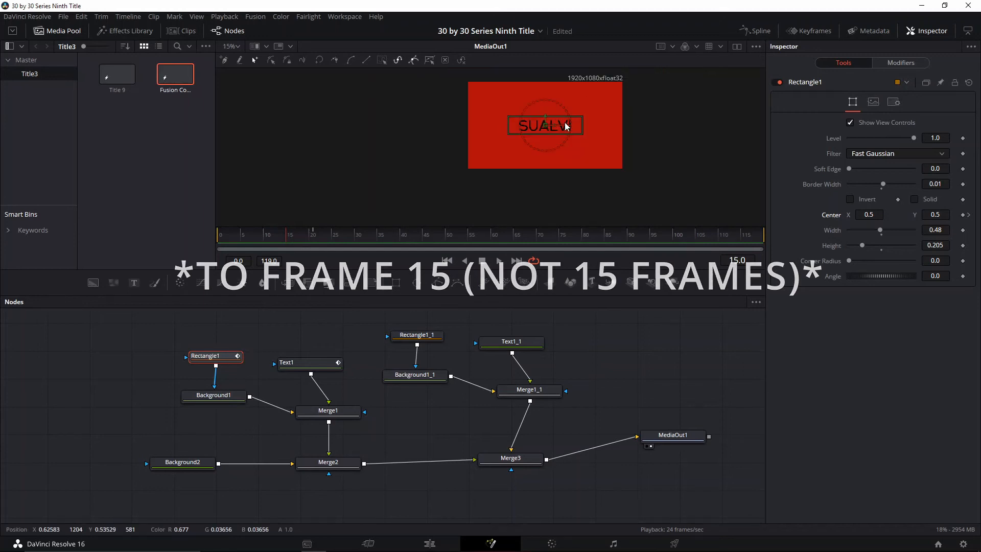
scroll(552, 147, up, 1)
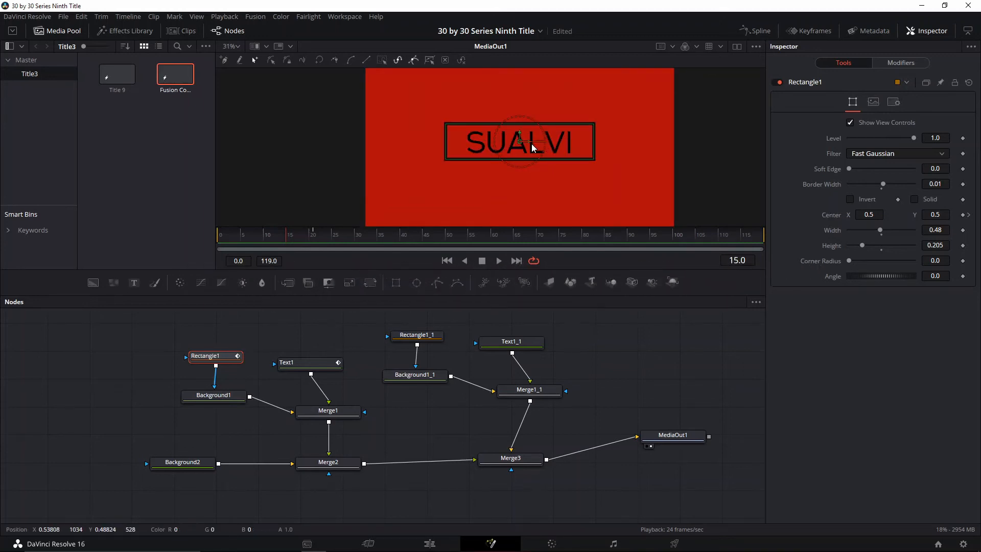
scroll(531, 147, down, 1)
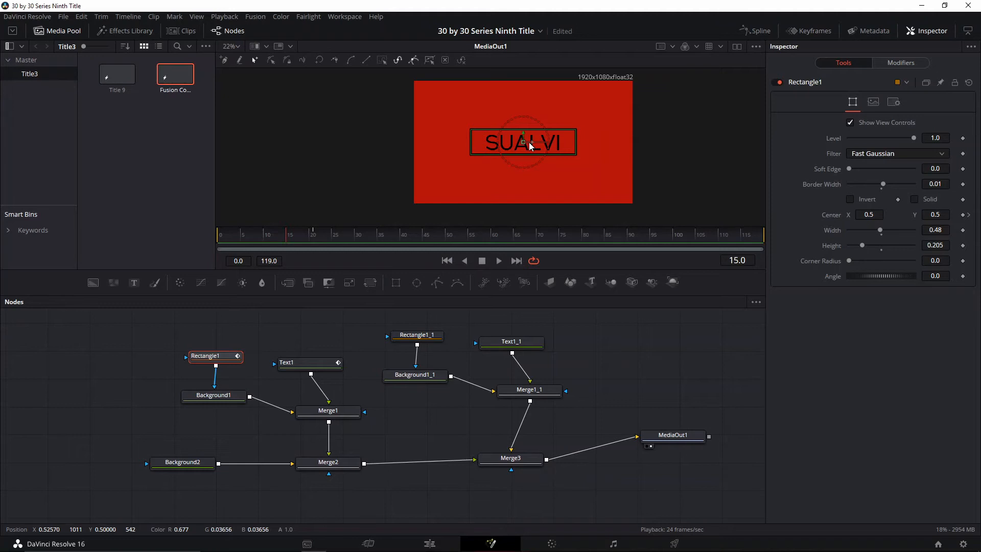
drag(528, 136, 528, 44)
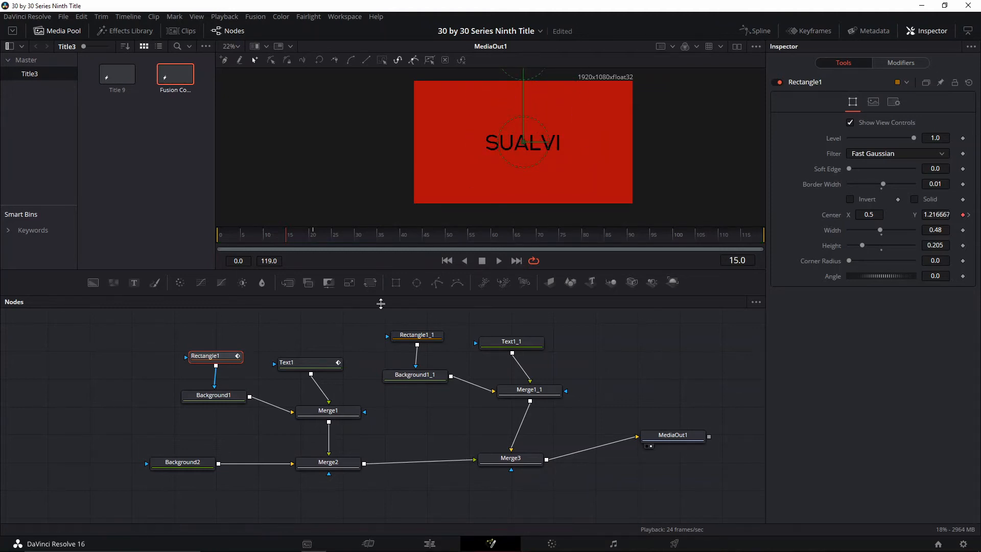
At frame 15, move Text1 out past the picture's right edge to a Center X of about 1.379 and preview the entrance
click(309, 363)
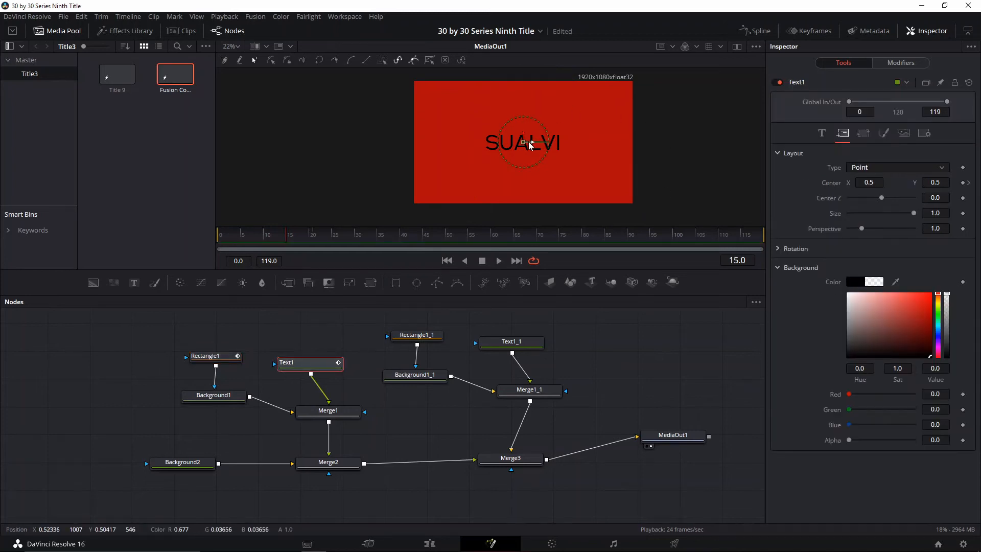
drag(525, 142, 718, 144)
click(267, 236)
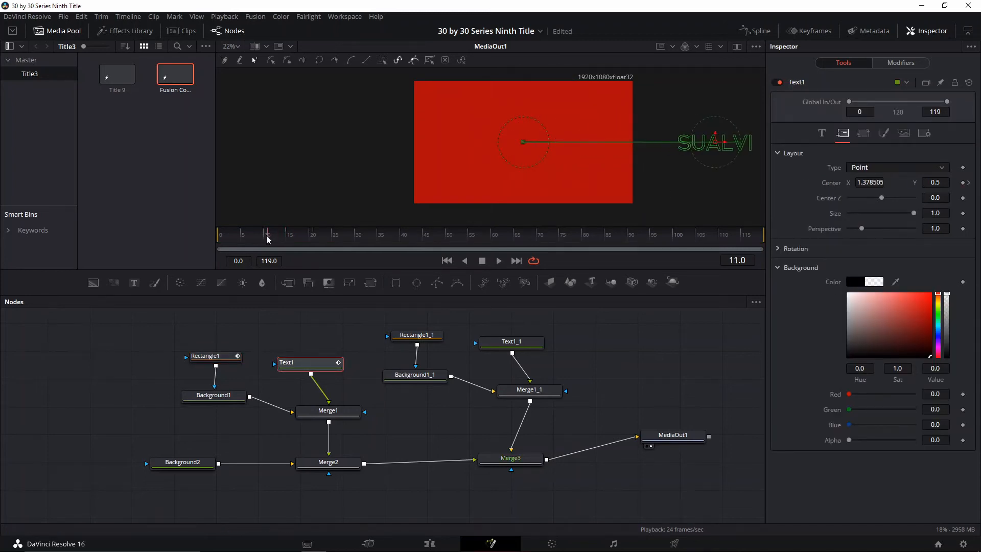
key(space)
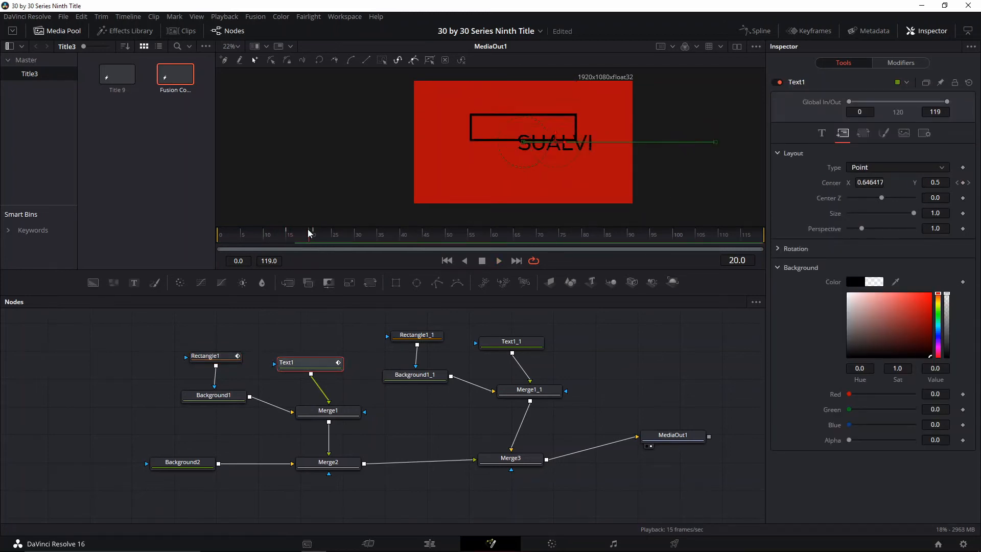
click(293, 236)
drag(292, 236, 314, 236)
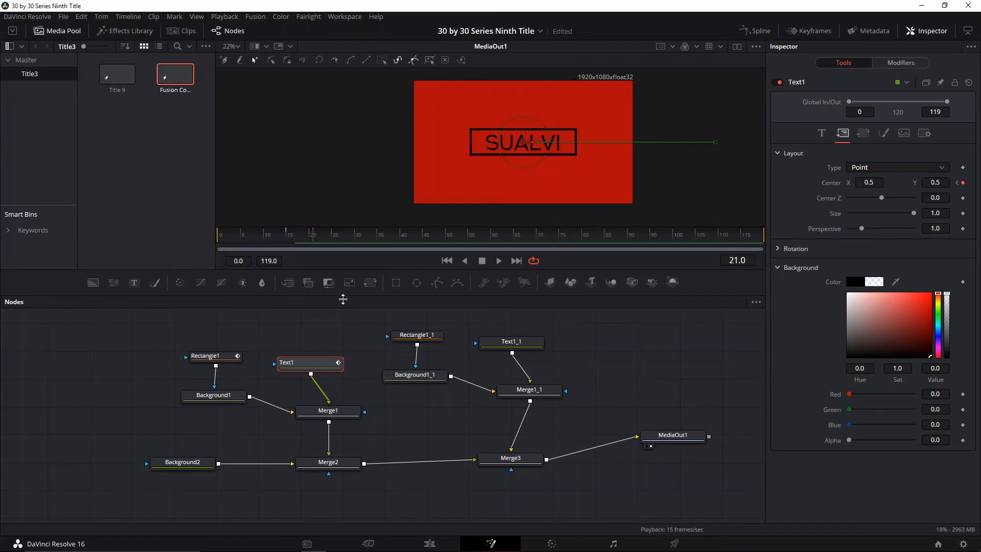
Enable motion blur on Text1 with quality 4 and a shutter angle of 130
click(924, 133)
click(850, 203)
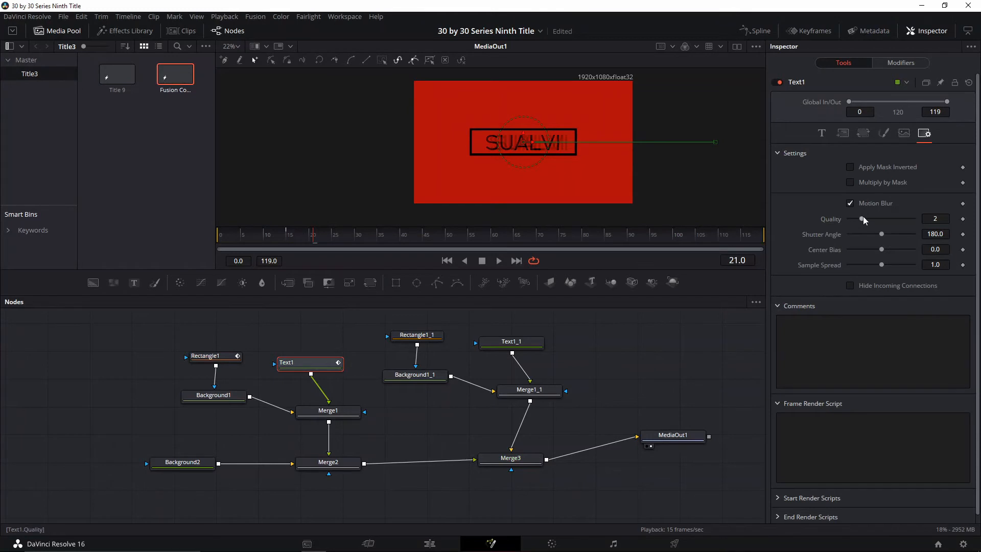
drag(868, 219, 875, 219)
click(881, 234)
text(130)
key(Return)
Enable motion blur on Rectangle1 with quality 4 and a shutter angle of 130
click(223, 357)
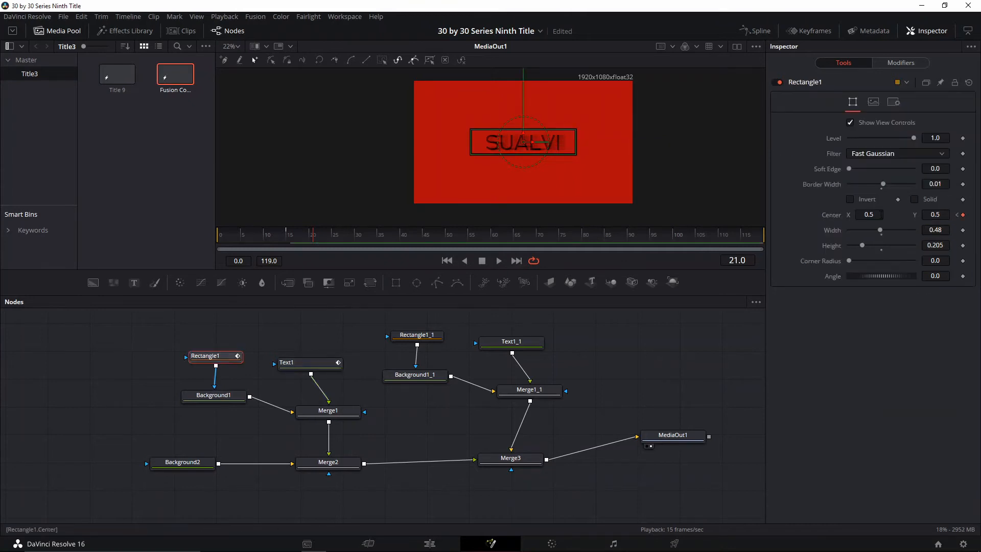
click(889, 104)
click(873, 135)
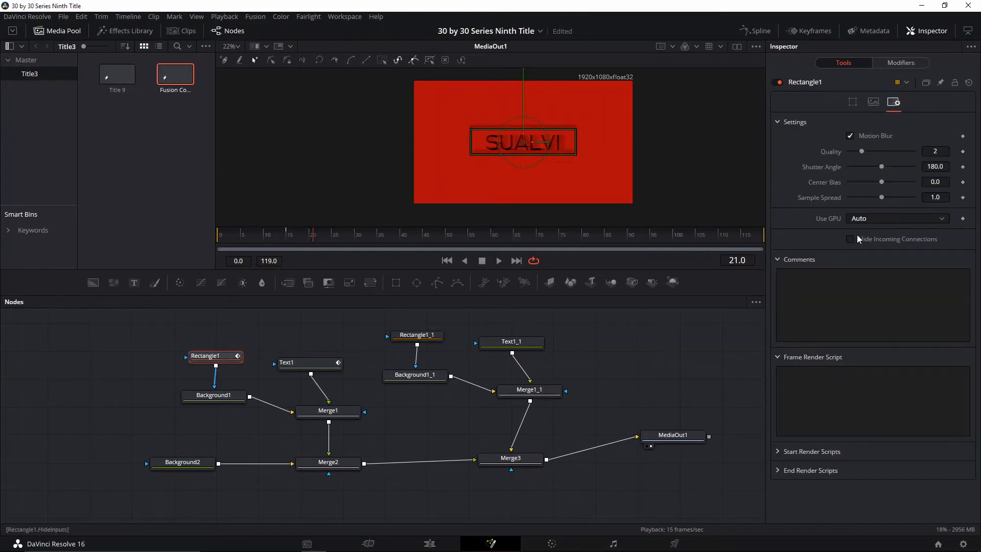
click(881, 151)
click(926, 166)
text(130)
key(Return)
Play back the entrance of the frame and text to check the motion blur
click(292, 237)
key(space)
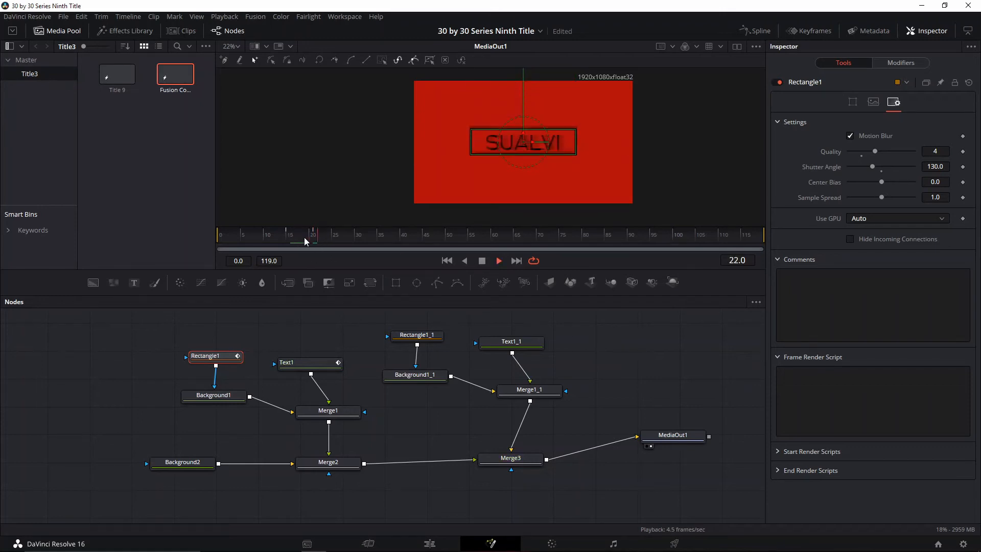
key(space)
mouse_move(287, 240)
mouse_down()
mouse_move(263, 246)
mouse_move(278, 244)
mouse_up()
click(553, 320)
key(space)
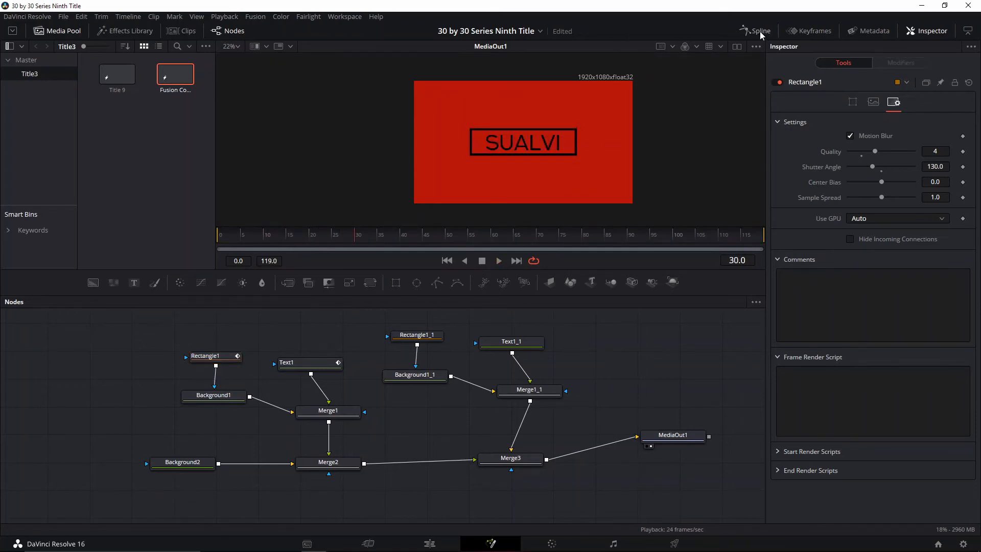
Show the Rectangle1 and Text1 displacement curves in the spline editor, select all their keyframes, and close the editor
click(747, 32)
click(527, 329)
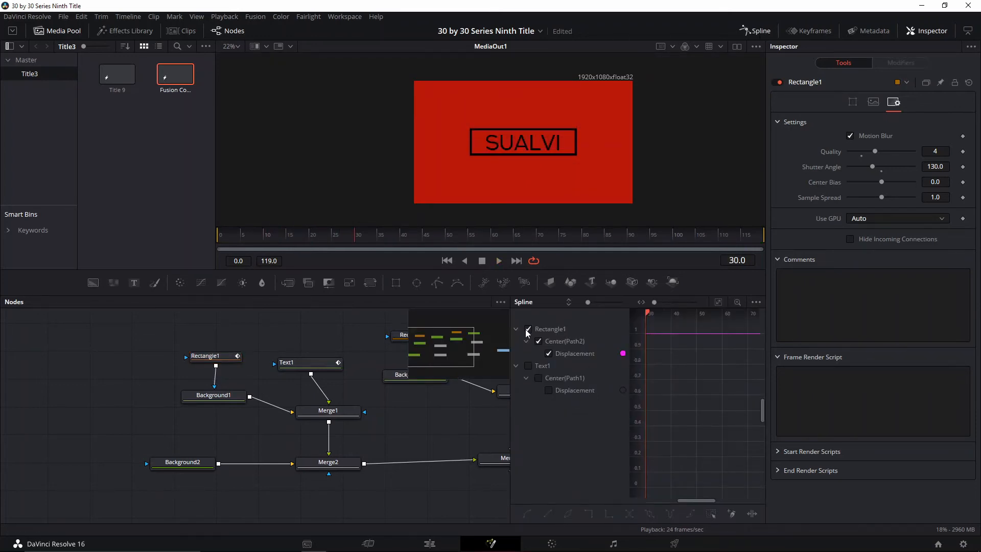
click(528, 367)
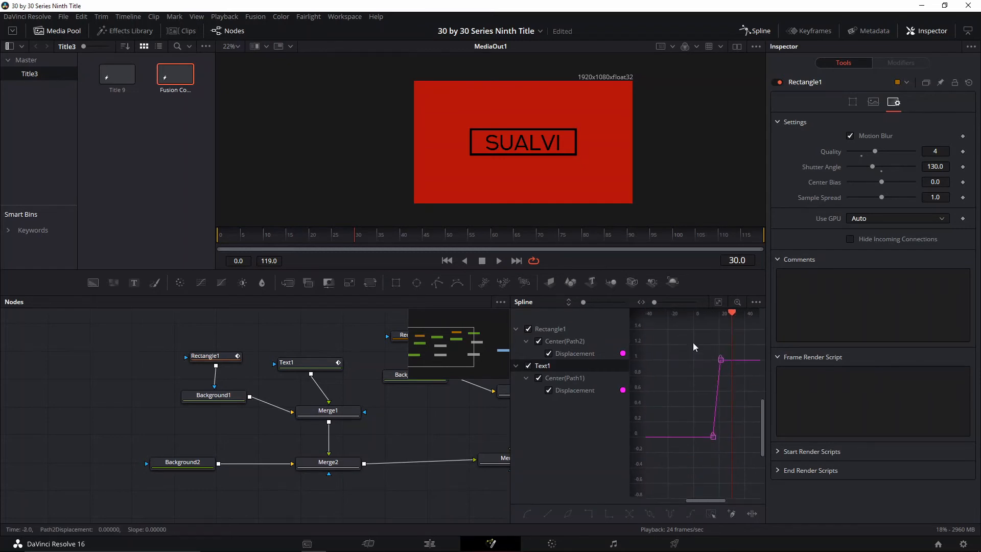
drag(693, 348, 753, 477)
click(744, 463)
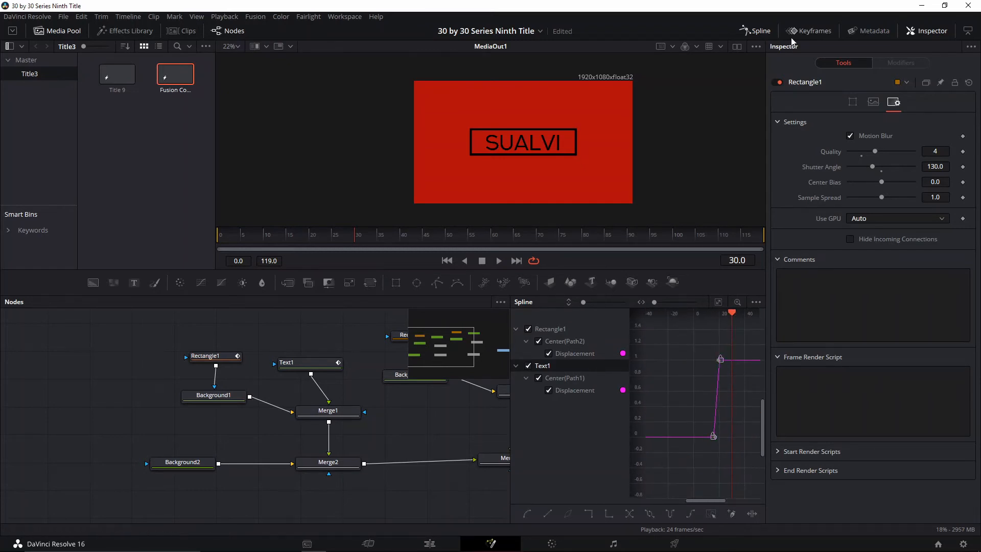
click(756, 31)
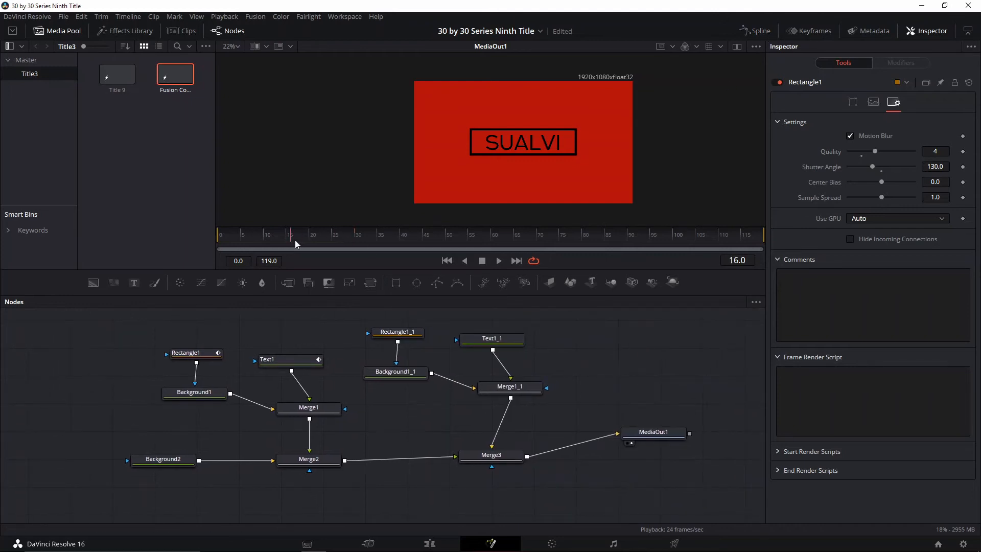
Replay the title entrance with Text1 selected to check its movement
key(space)
click(291, 359)
drag(333, 239, 317, 244)
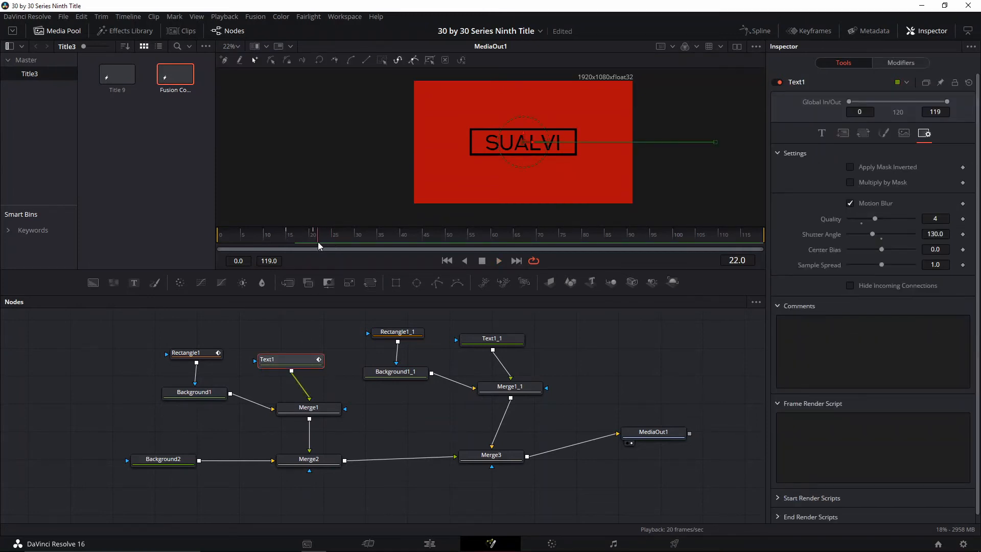
key(space)
At frame 36, add Center keyframes to Text1 and Rectangle1 to hold their positions
drag(392, 236, 385, 235)
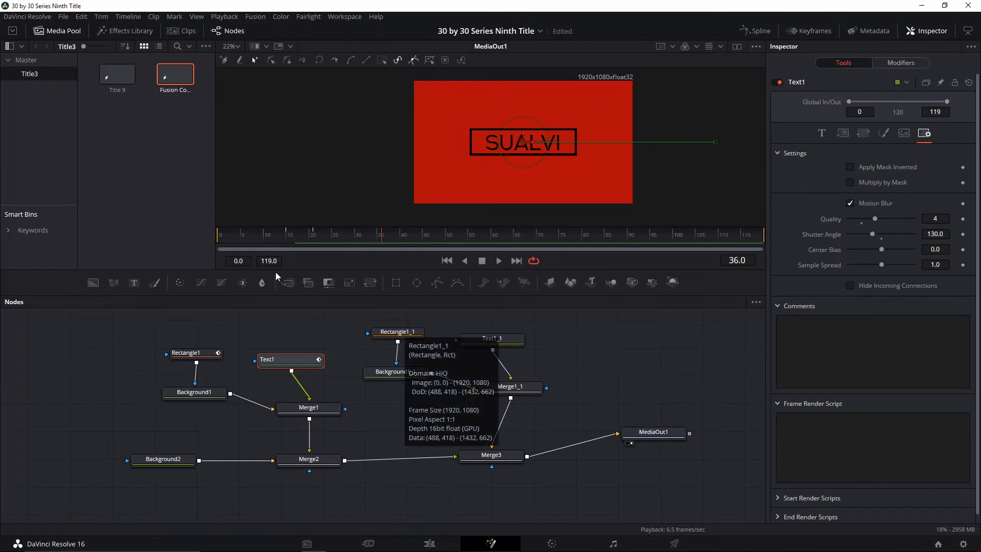
click(844, 133)
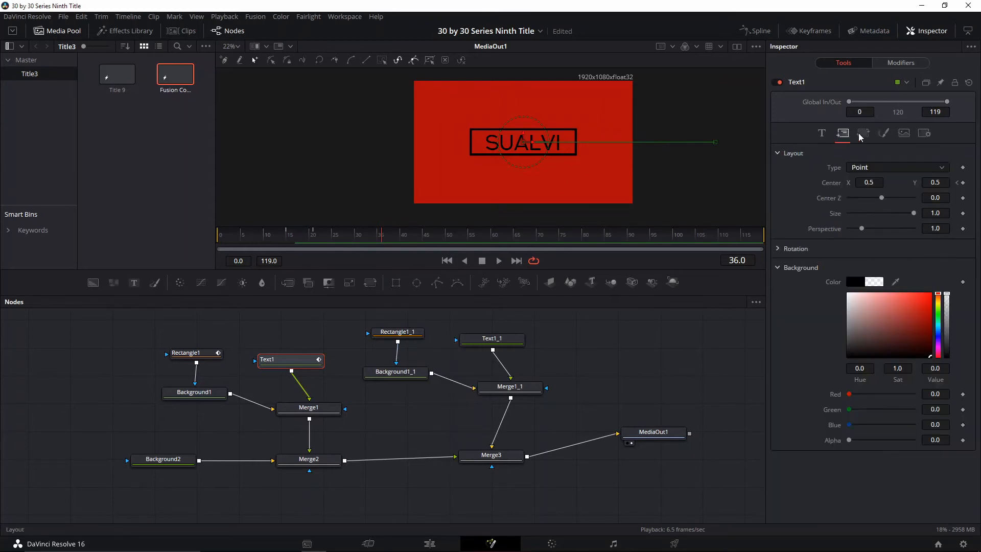
click(203, 352)
click(854, 104)
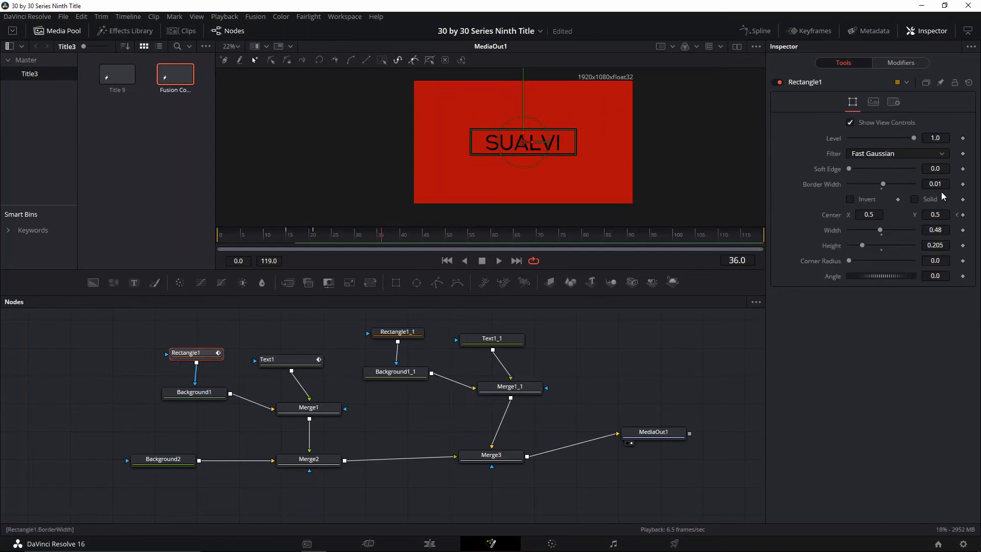
At frame 36, add Center keyframes to the duplicated nodes Rectangle1_1 and Text1_1
click(397, 331)
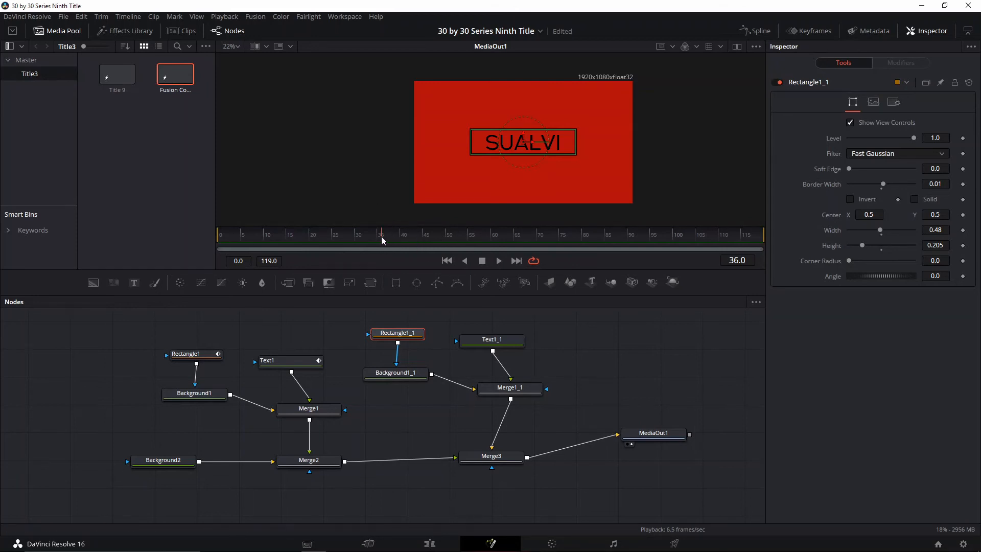
click(963, 215)
click(492, 340)
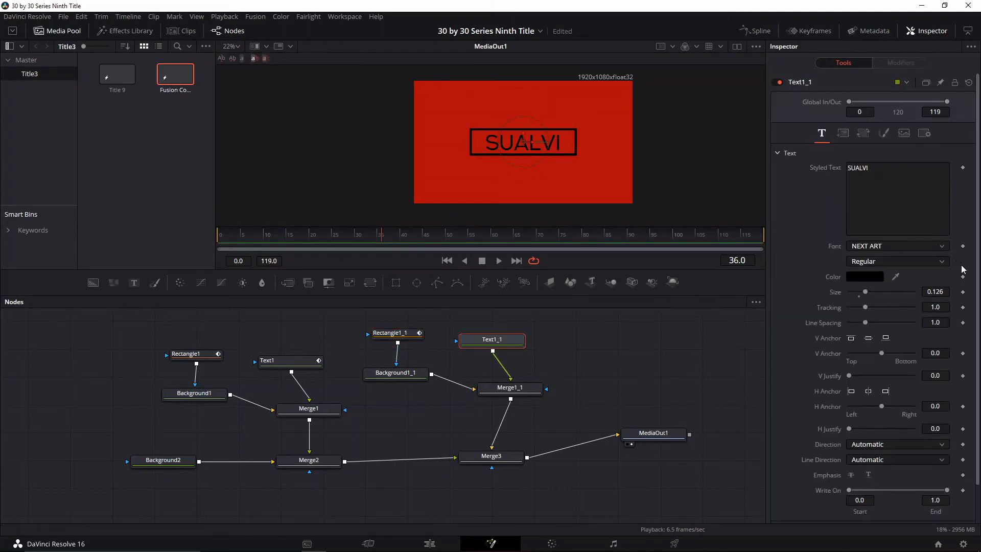
click(842, 133)
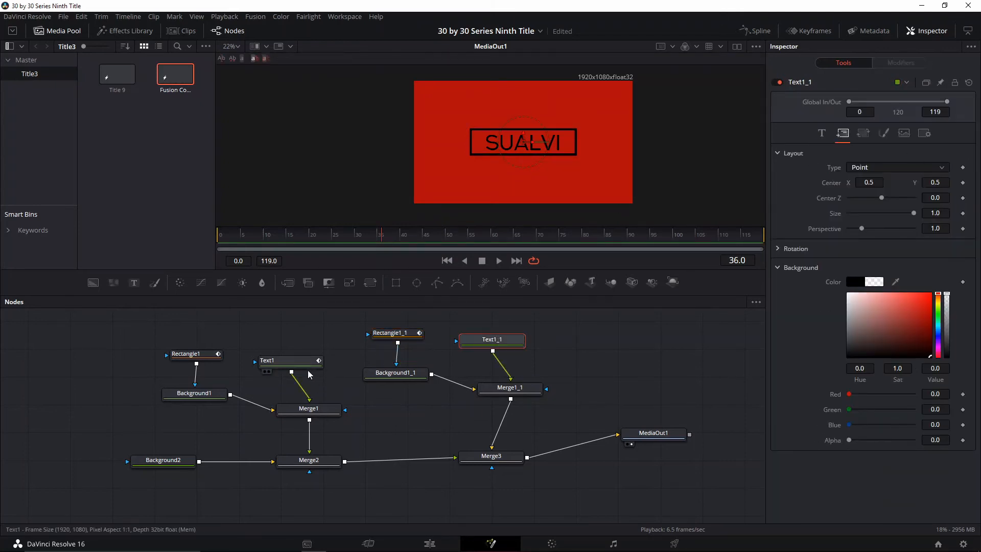
click(963, 183)
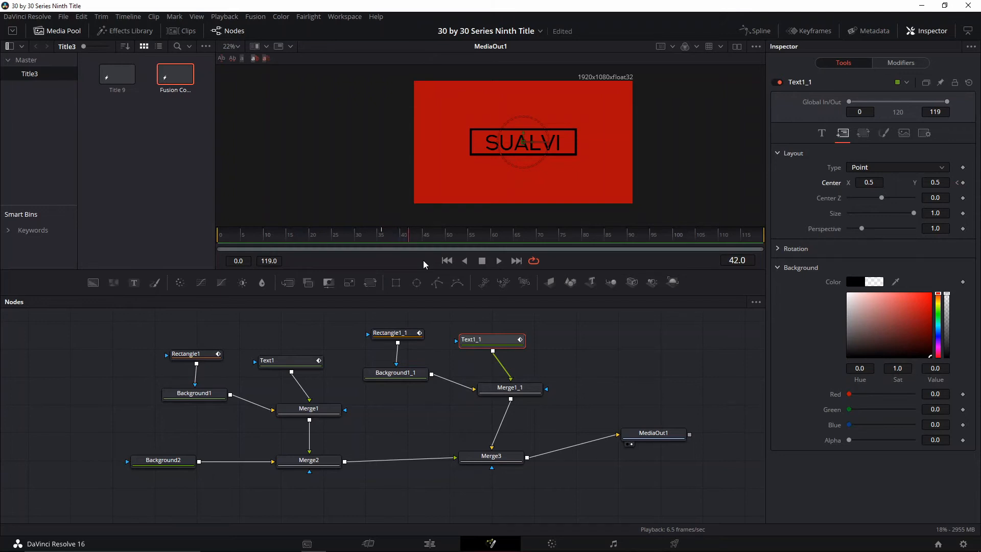
At frame 42, add Center keyframes to Text1_1 and Rectangle1_1 to fix their resting positions
click(300, 361)
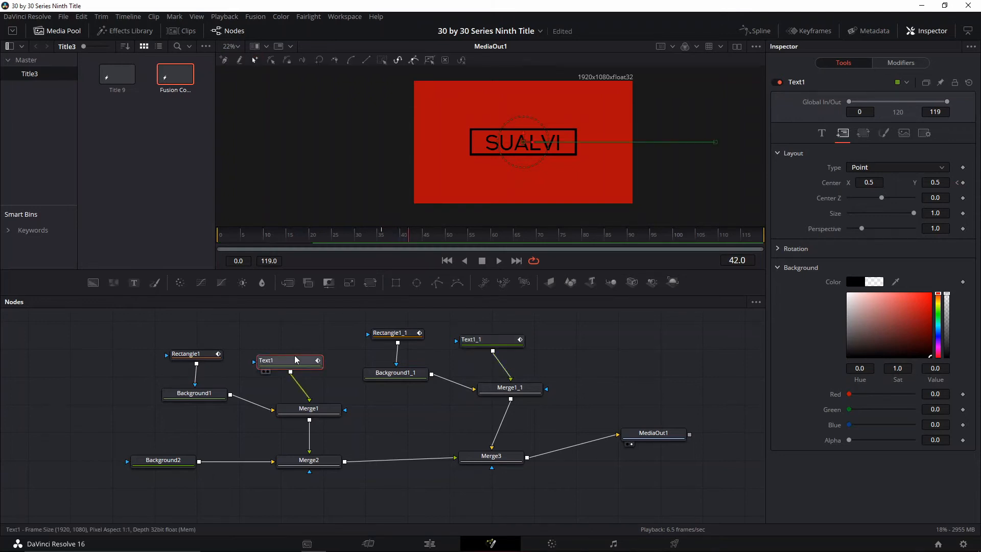
click(493, 346)
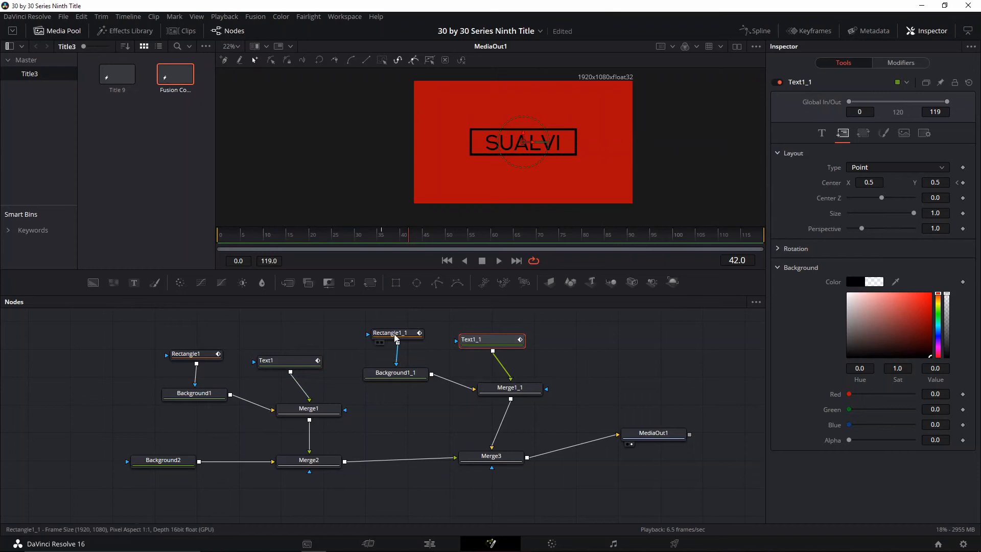
click(395, 337)
click(484, 344)
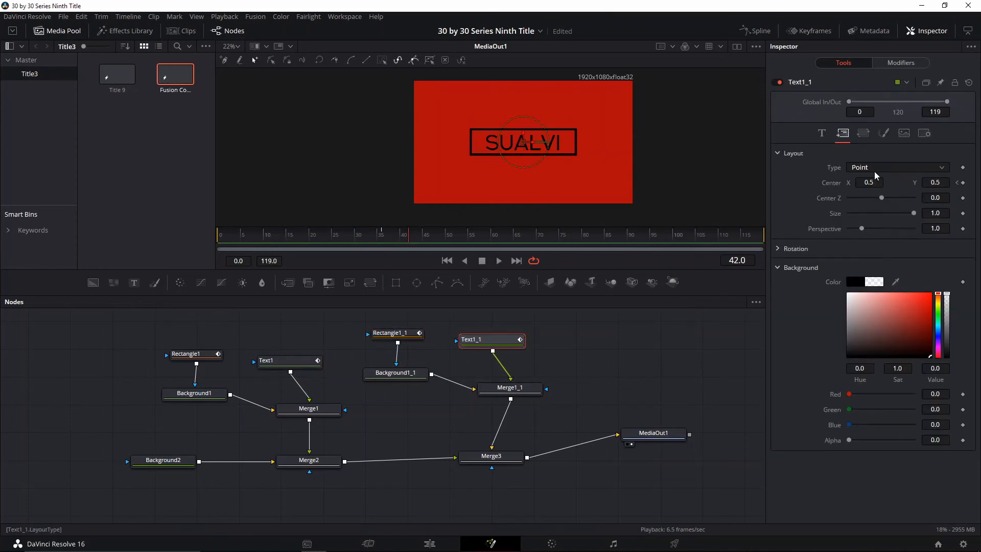
click(393, 335)
click(963, 215)
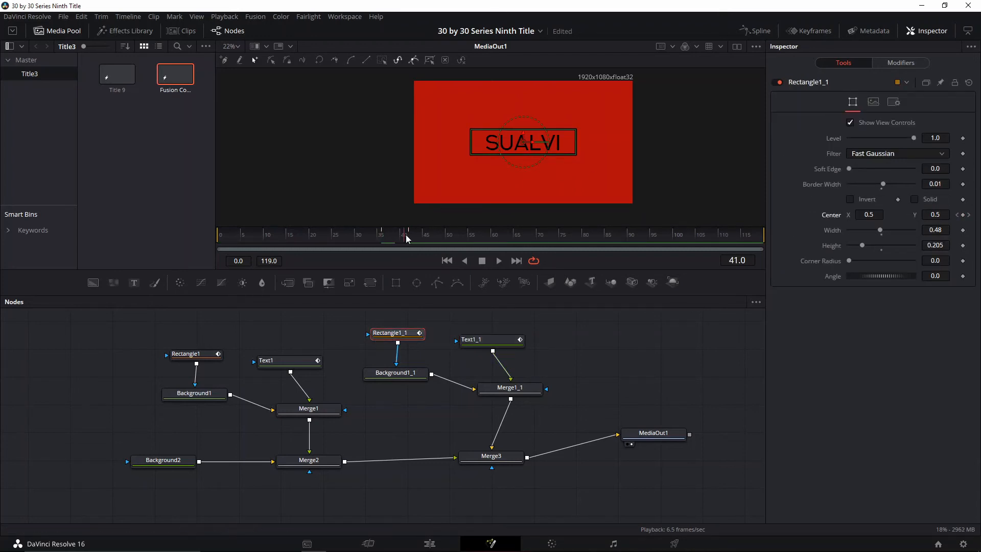
At frame 42, move Text1 past the image's left edge to Center X about -0.234, and Rectangle1 below the image to Center Y about -0.21
drag(407, 238, 409, 238)
click(286, 360)
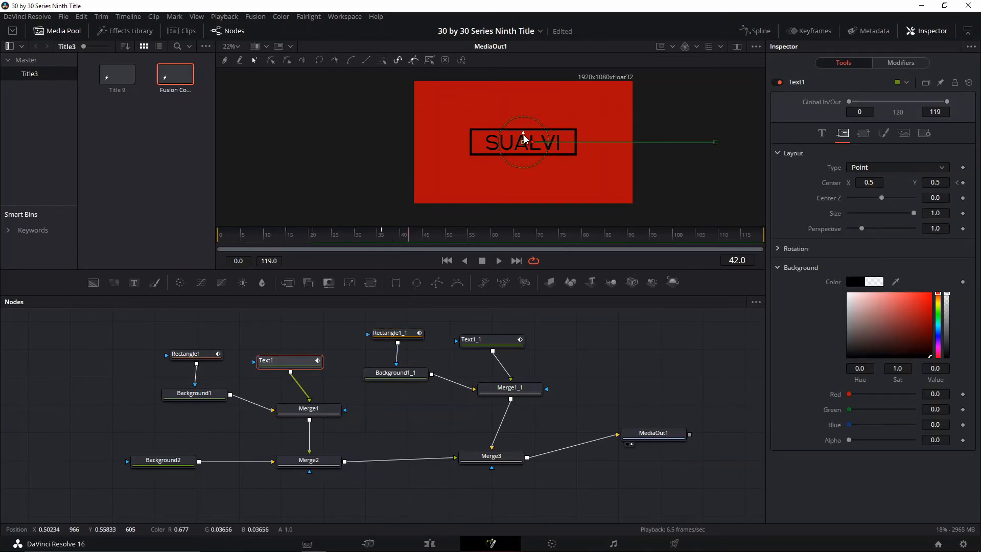
drag(527, 141, 373, 153)
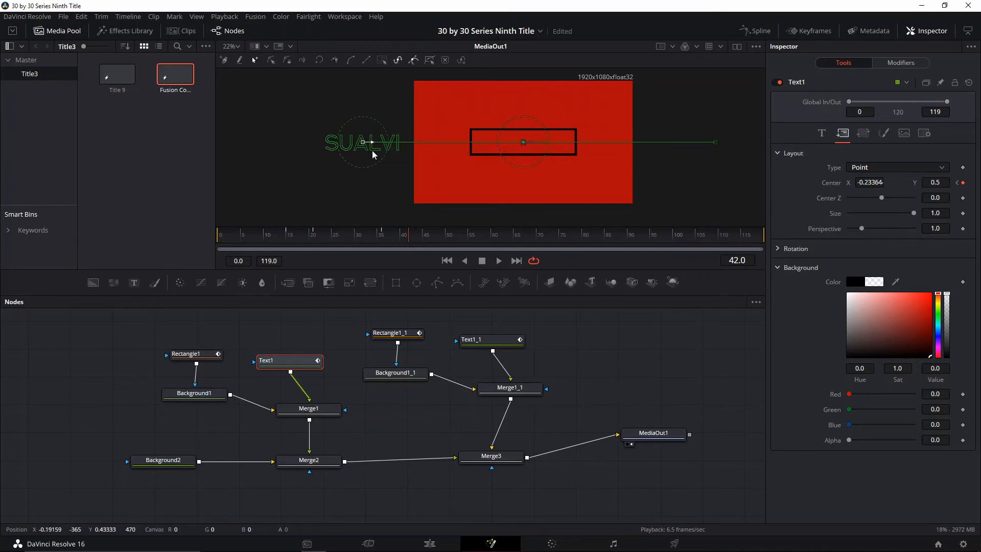
click(193, 353)
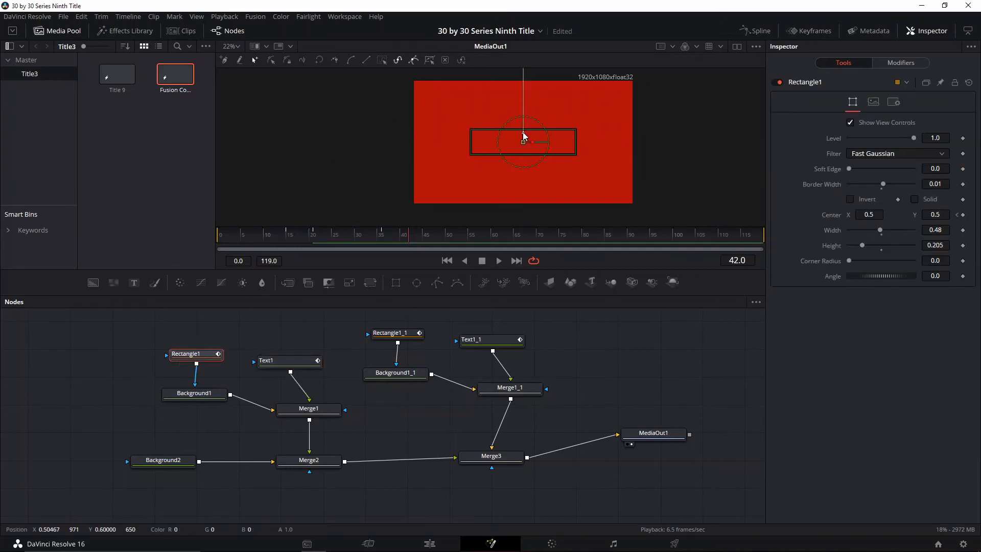
drag(523, 135, 521, 222)
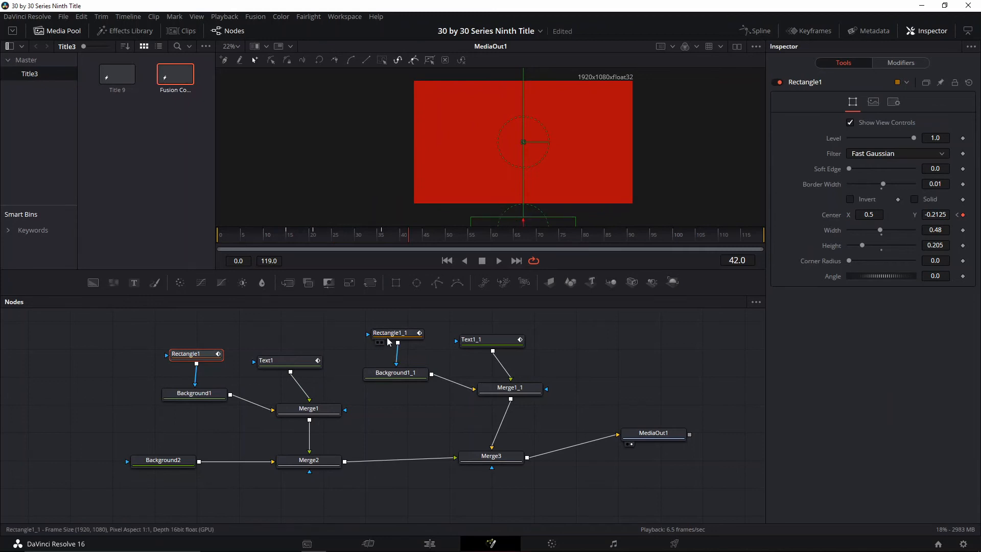
At frame 36, move Rectangle1_1 past the image's right edge to Center X about 1.27, and Text1_1 above the image to Center Y about 1.12
click(389, 341)
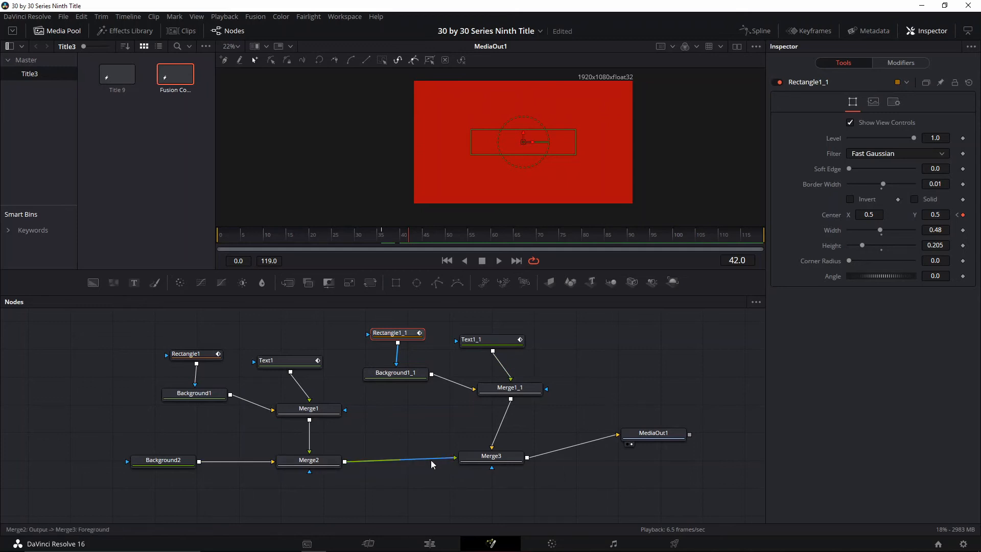
click(487, 456)
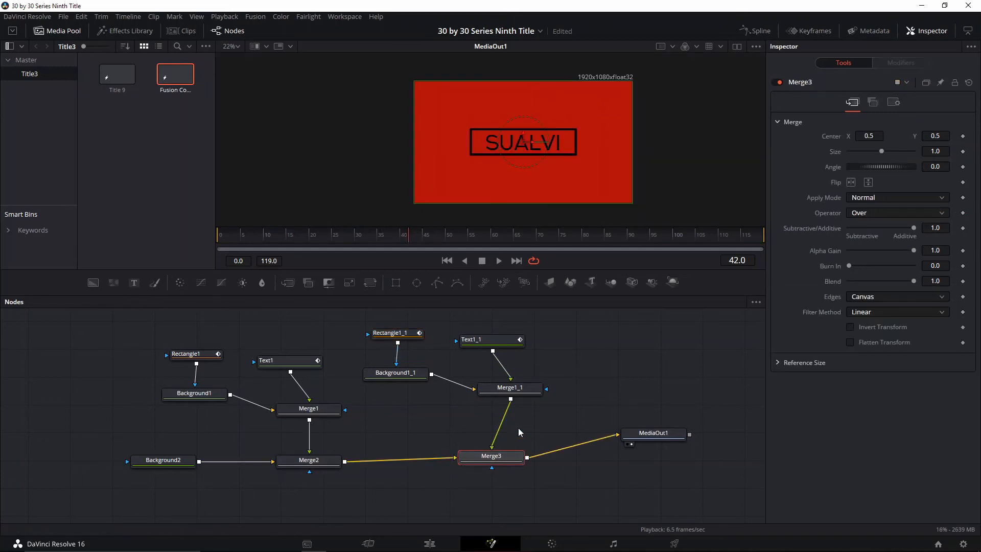
click(397, 326)
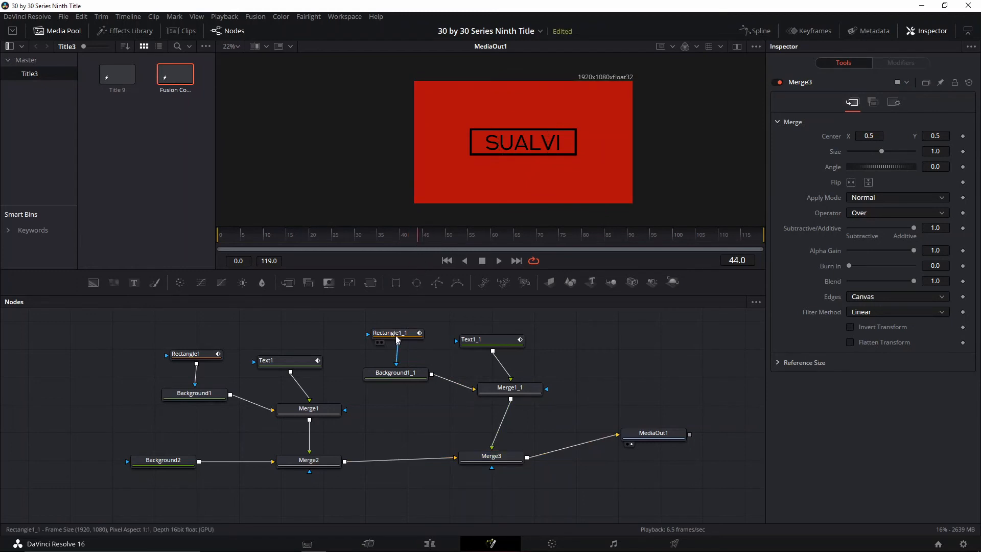
click(394, 333)
click(413, 237)
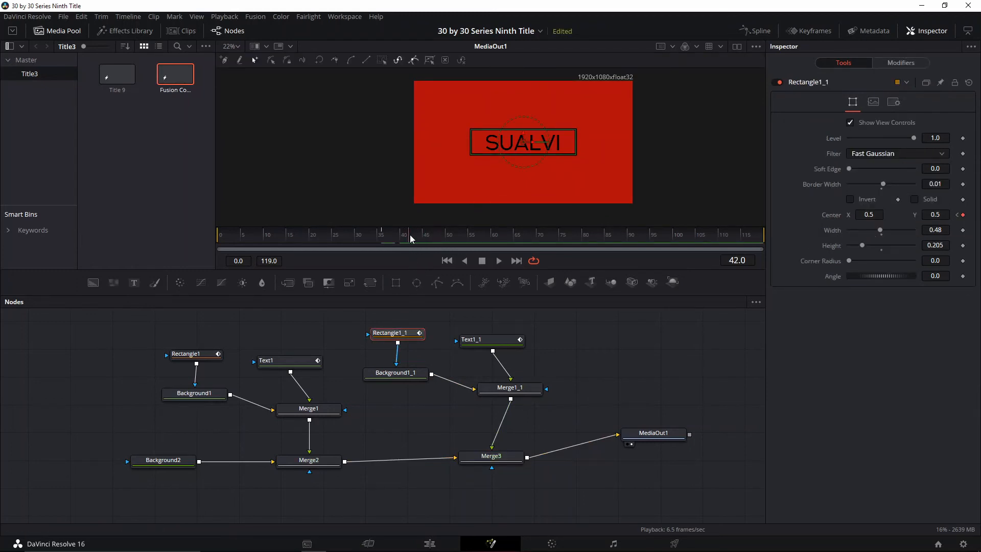
click(383, 237)
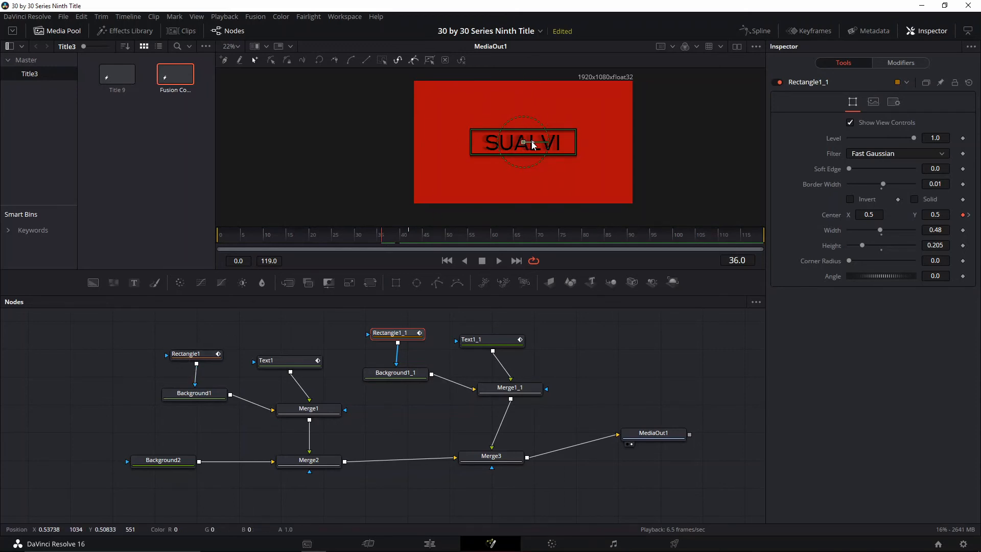
drag(529, 156, 695, 159)
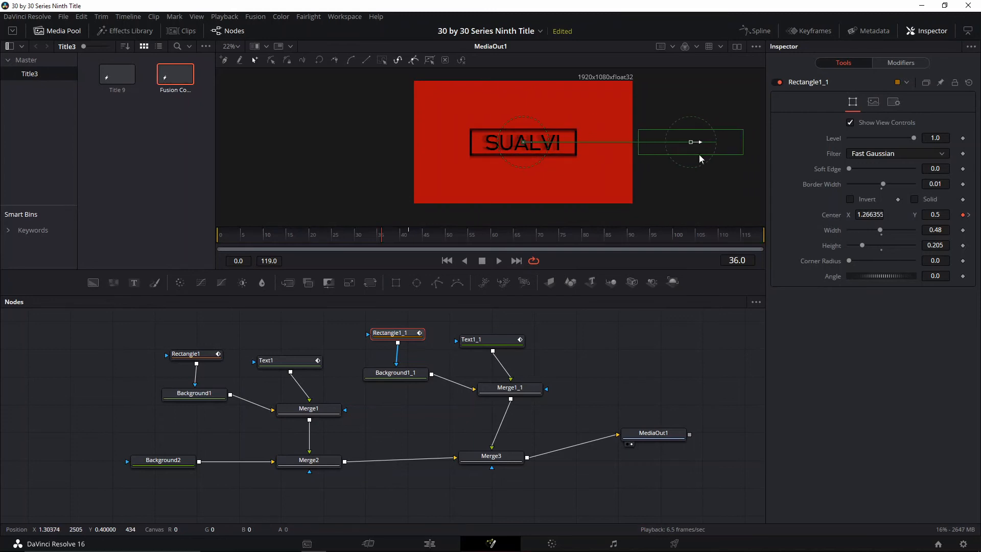
click(491, 341)
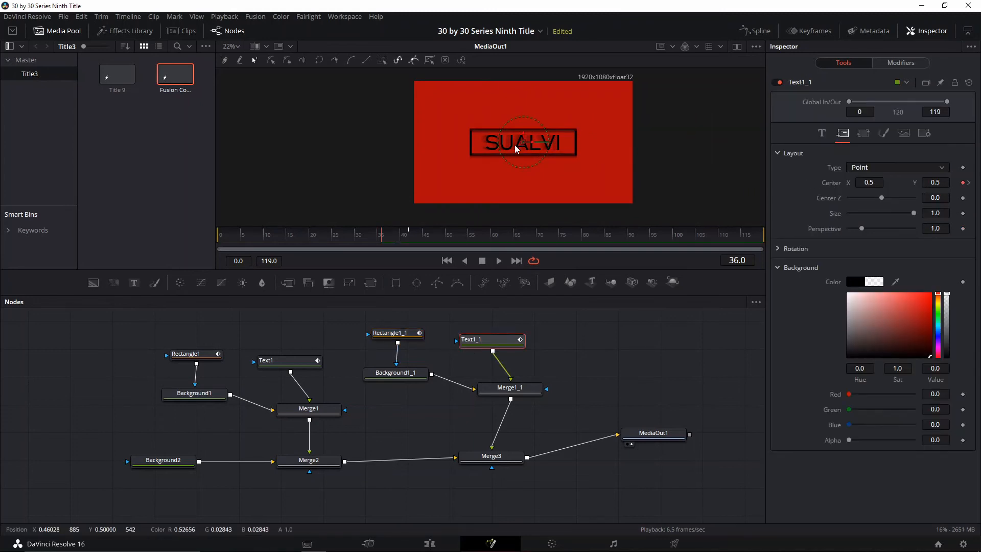
drag(524, 137, 528, 62)
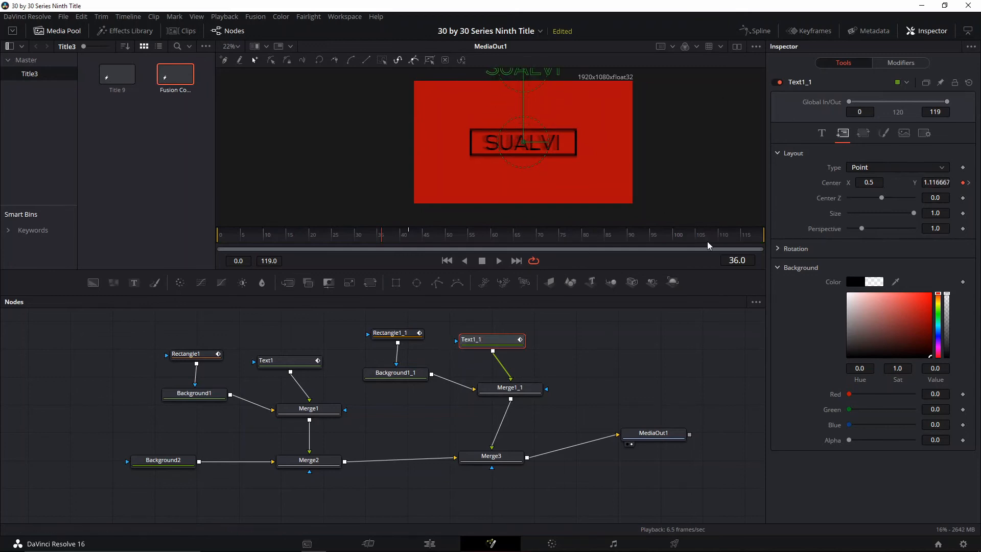
Change the Text1_1 wording to VISUALS and scrub between frames 20 and 42 to check the timing
click(821, 133)
click(895, 184)
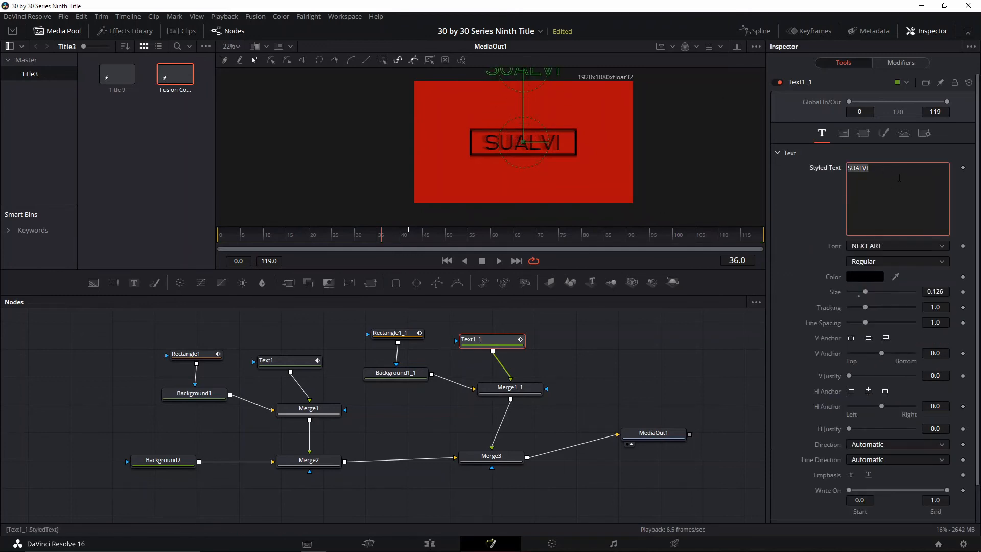
text(VISUALS)
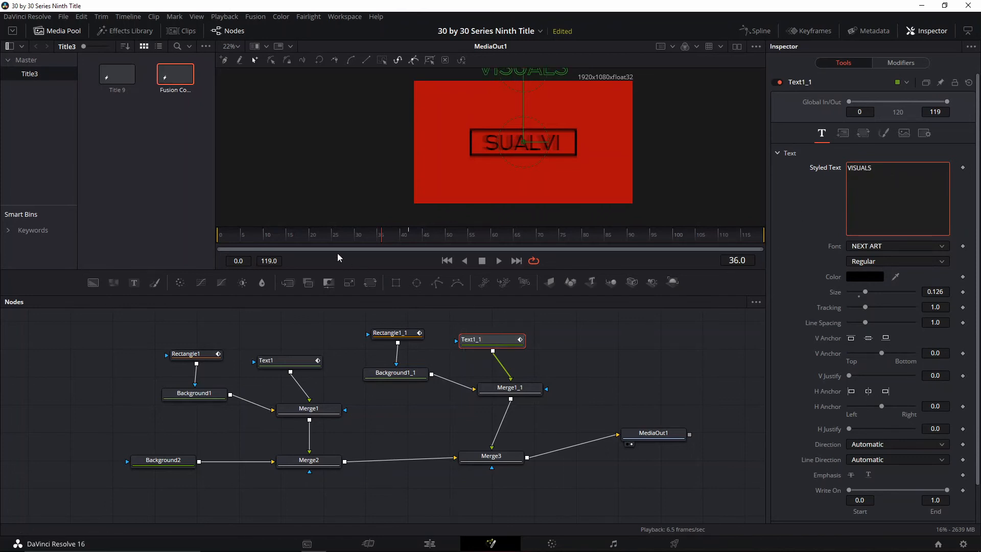
click(408, 238)
click(313, 239)
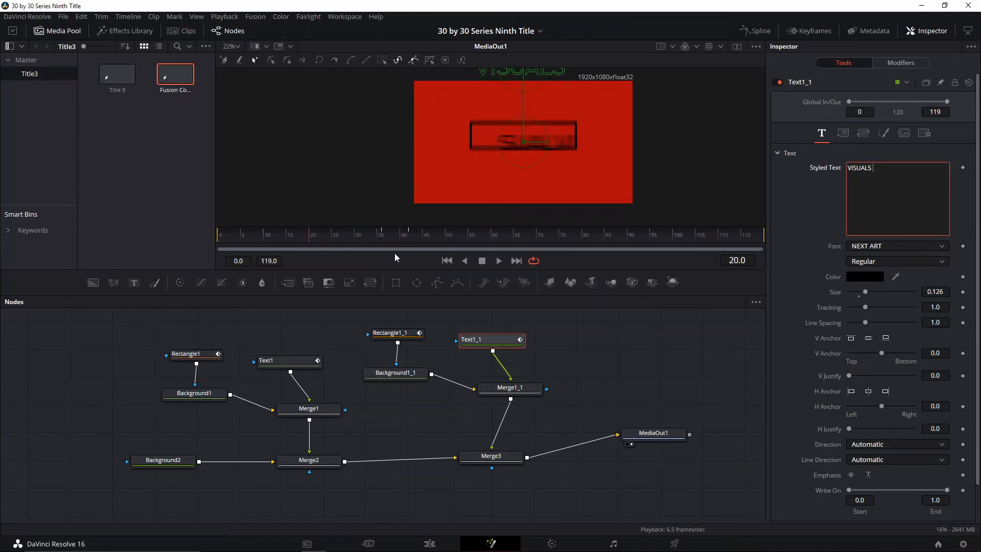
click(384, 235)
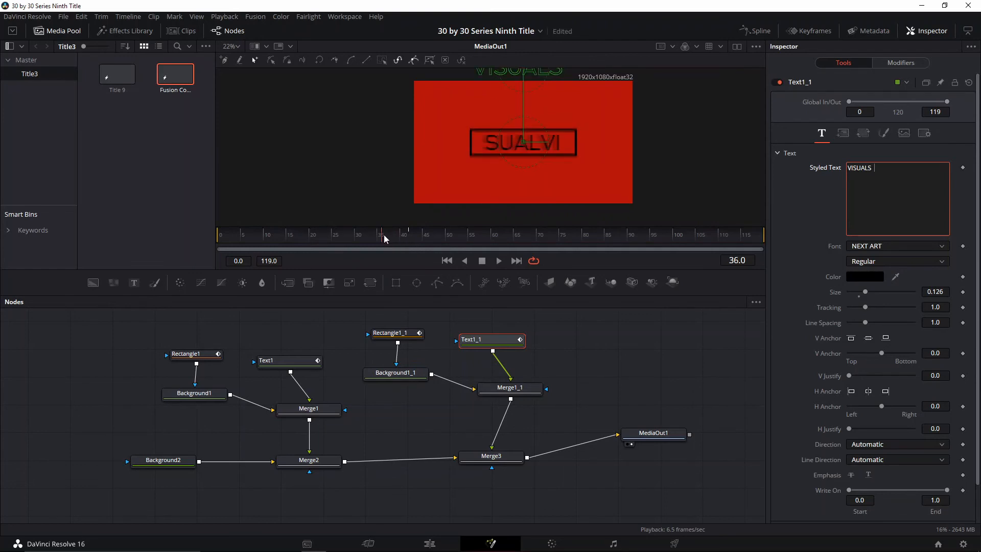
Enable motion blur on Rectangle1_1 and lower its shutter angle
click(391, 332)
click(894, 102)
click(850, 136)
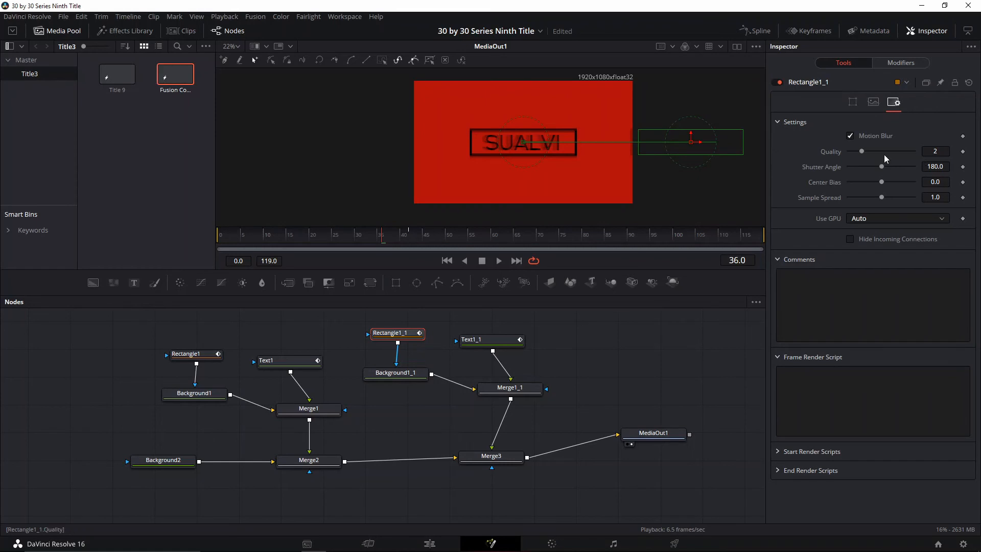
drag(871, 167, 873, 166)
Enable motion blur on Text1_1 with quality 4 and a shutter angle of 130
click(489, 341)
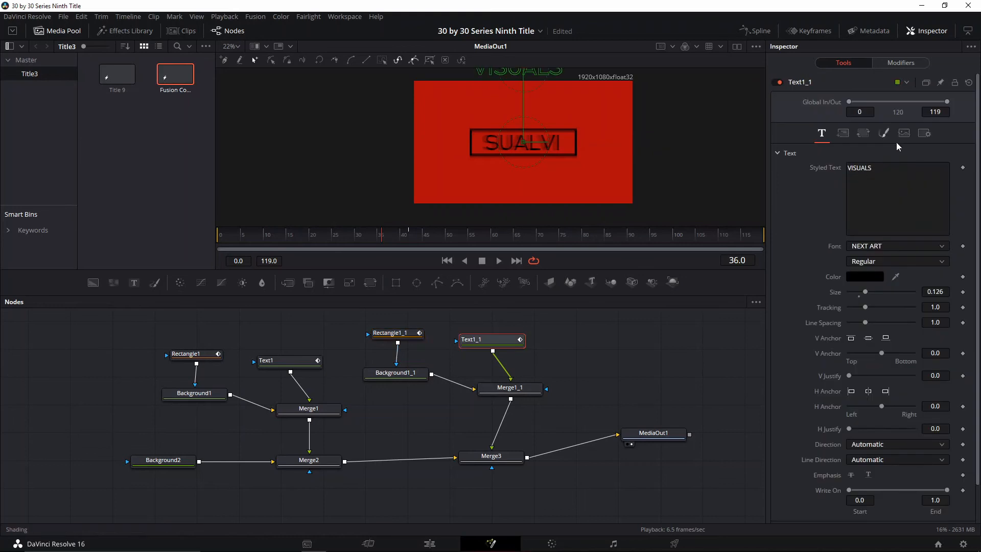
click(924, 133)
click(877, 204)
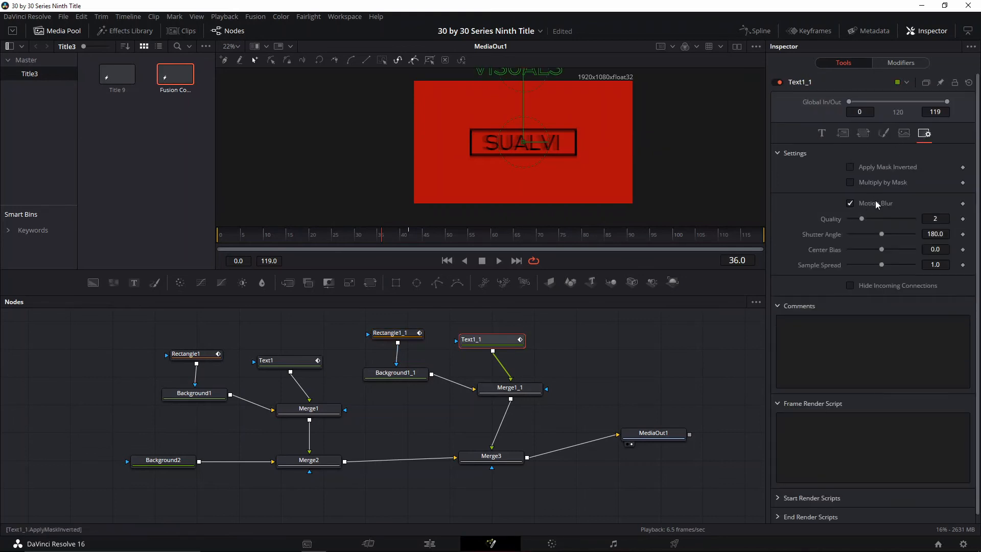
mouse_move(862, 218)
mouse_down()
mouse_move(874, 219)
mouse_move(872, 234)
mouse_up()
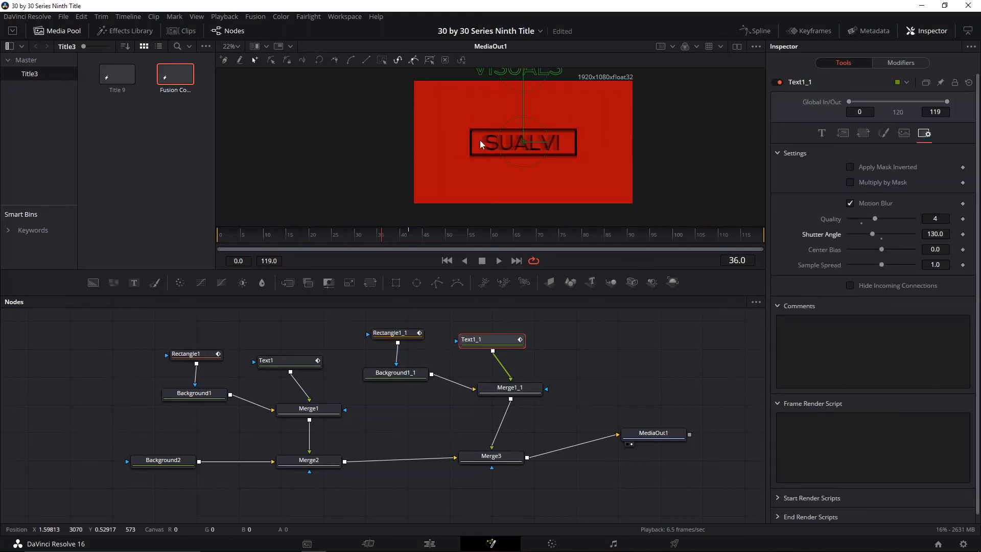
Play back the transition between the two titles and try shifting VISUALS slightly right at frame 55
key(space)
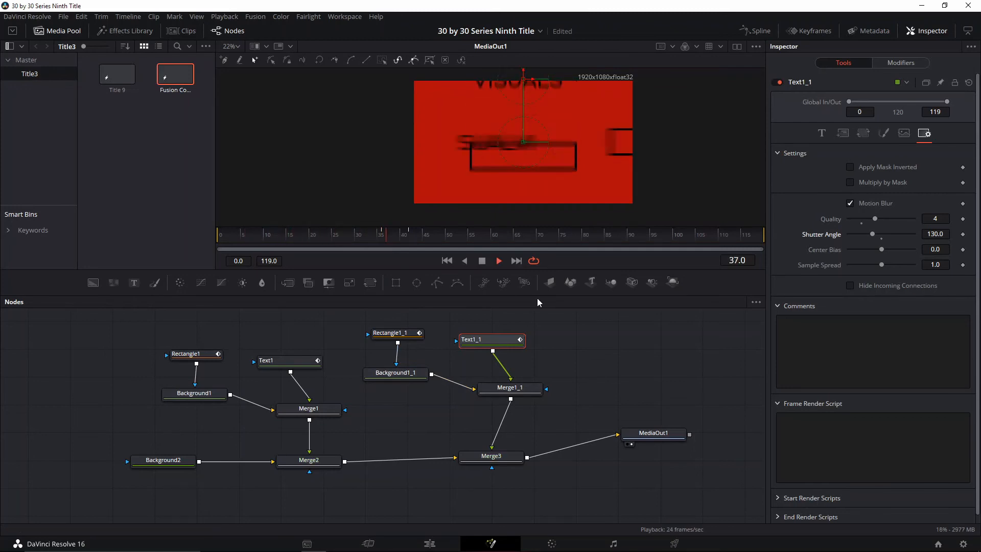
click(446, 261)
drag(533, 143, 539, 146)
drag(538, 85, 540, 114)
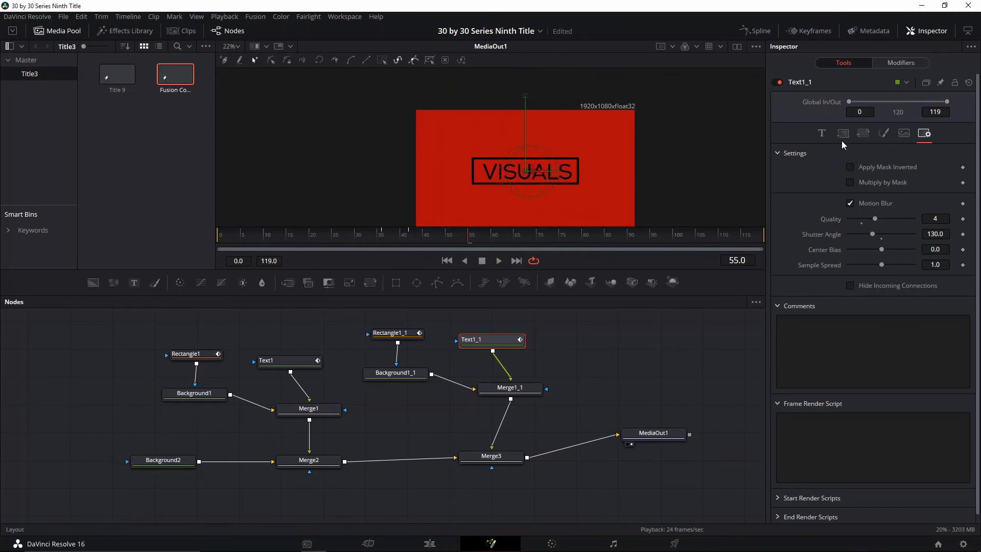
Shift Text1_1 right to Center X 0.516355 at frame 42 and copy that X value to its frame 36 keyframe
click(842, 134)
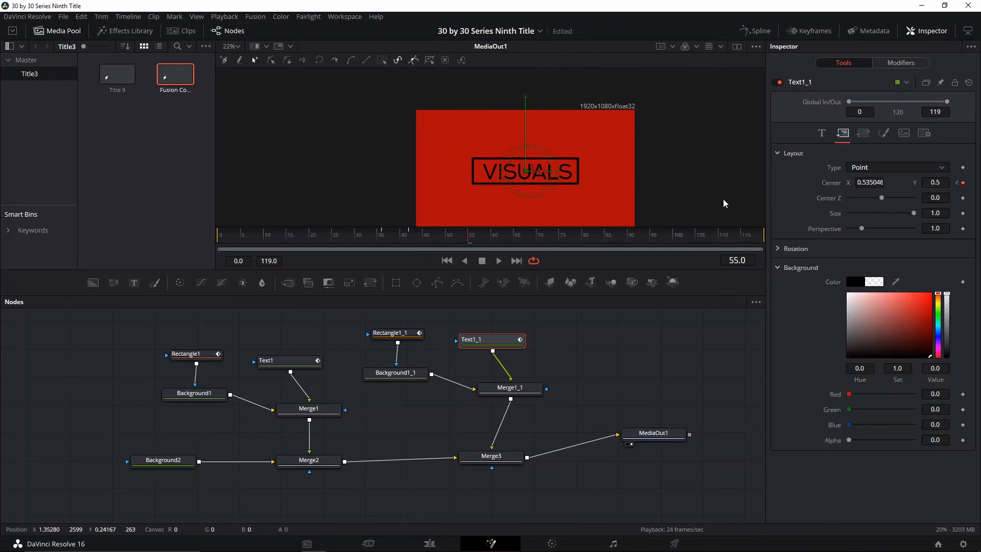
drag(485, 240, 409, 241)
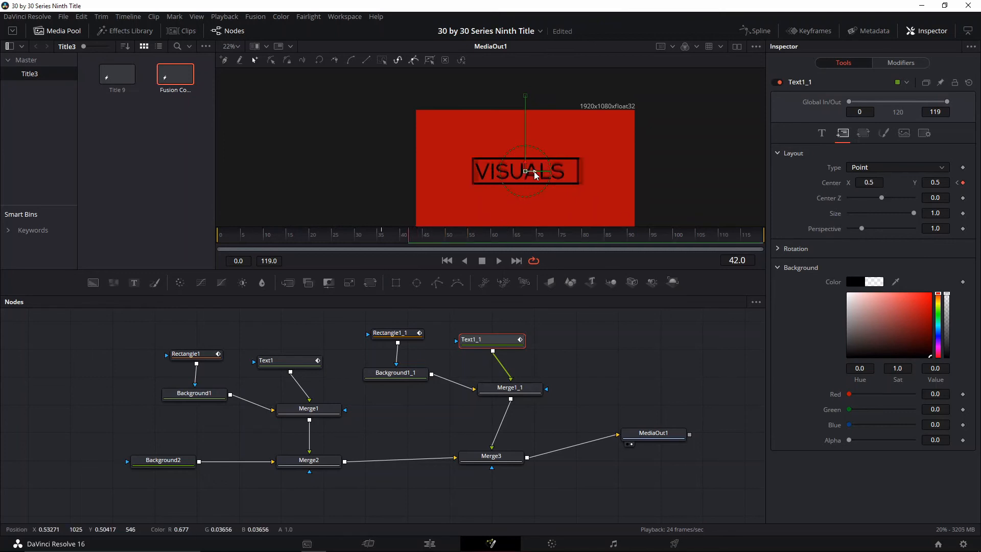
drag(535, 175, 539, 177)
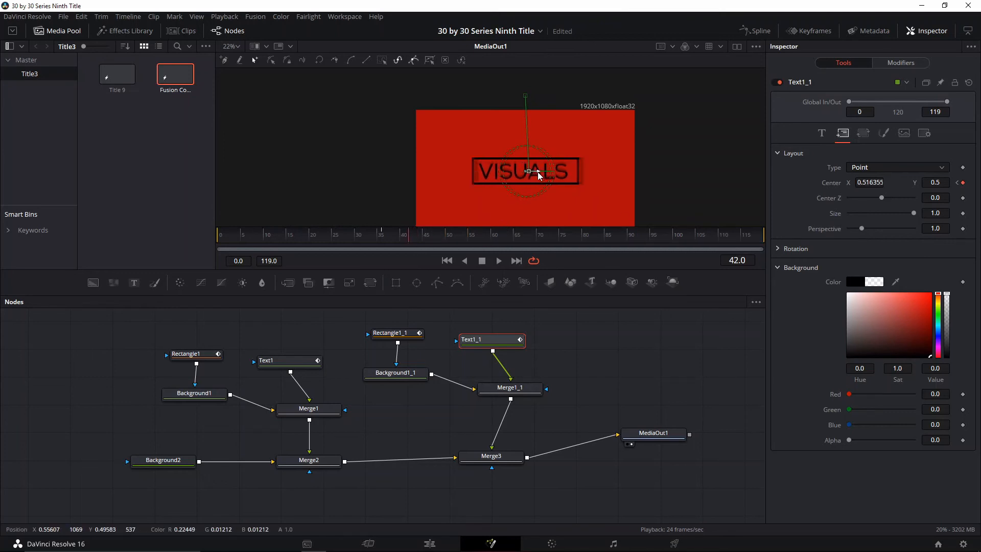
click(882, 182)
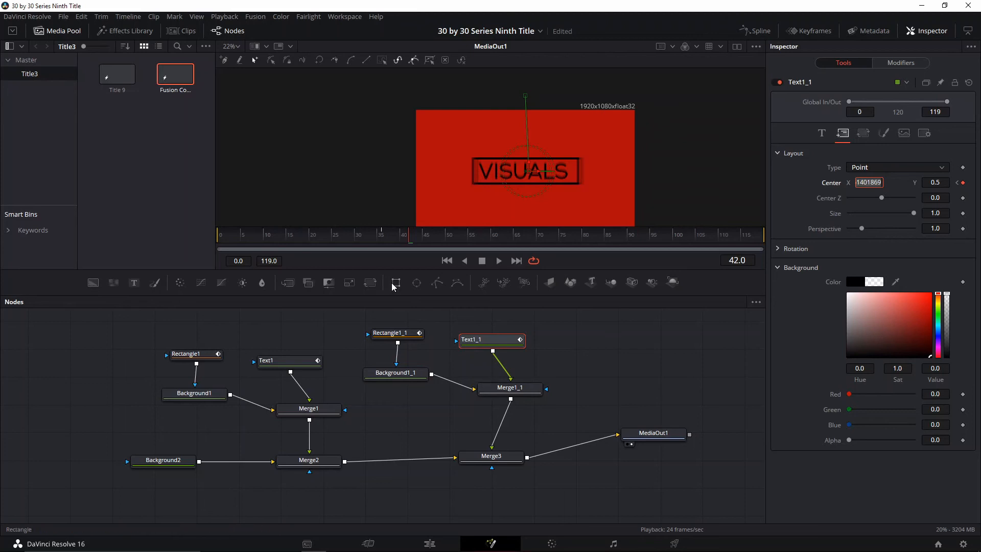
drag(394, 245, 385, 243)
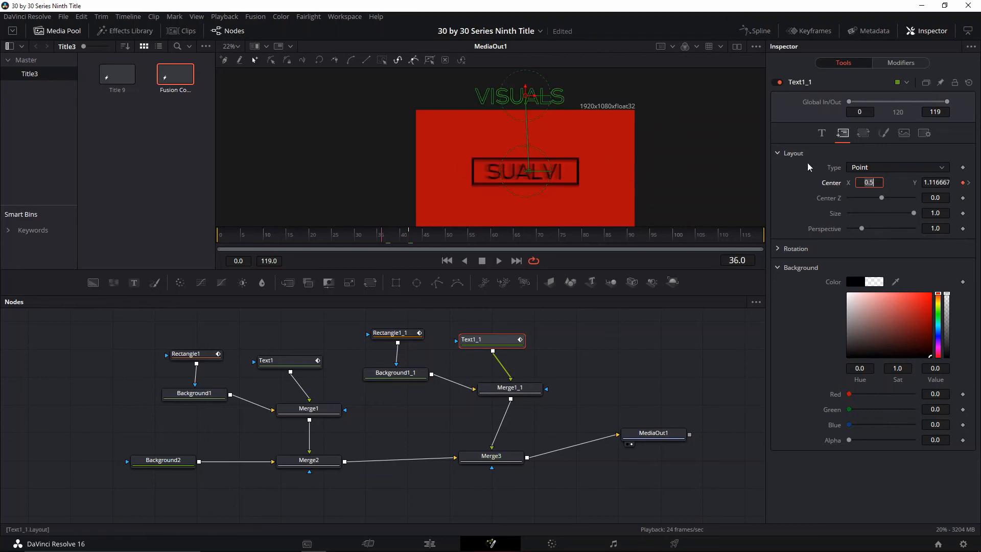
text(0.51401869)
key(Return)
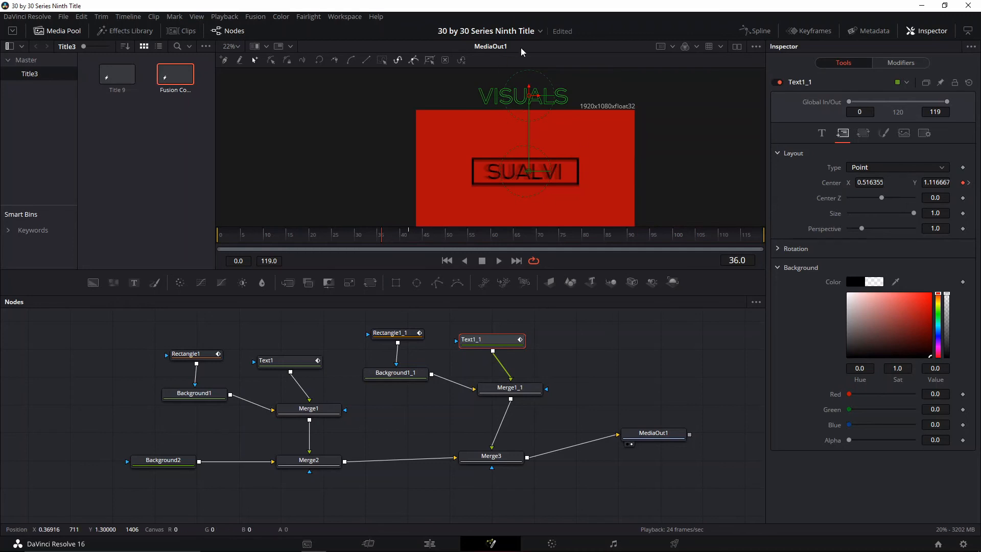
Play back the SUALVI to VISUALS transition to check the new text position
key(space)
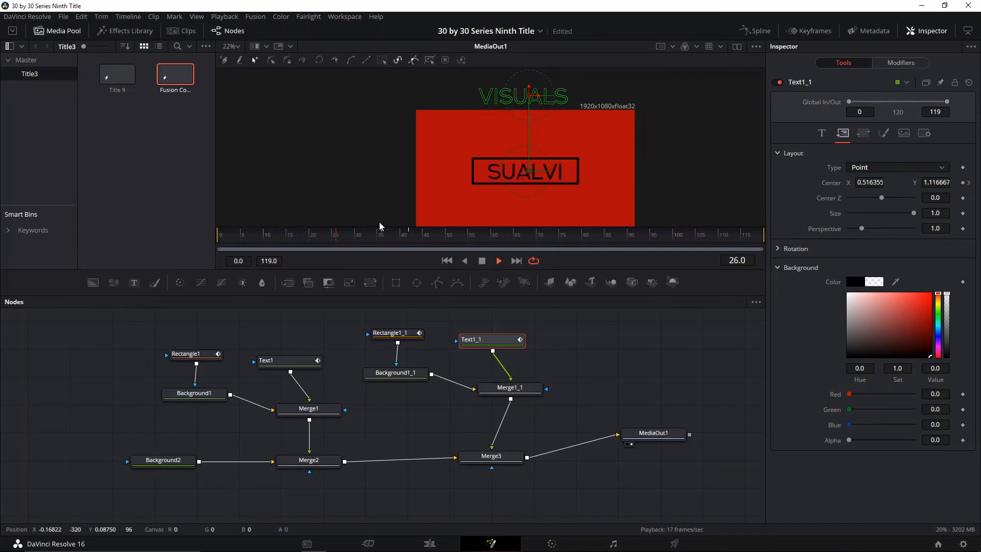
key(space)
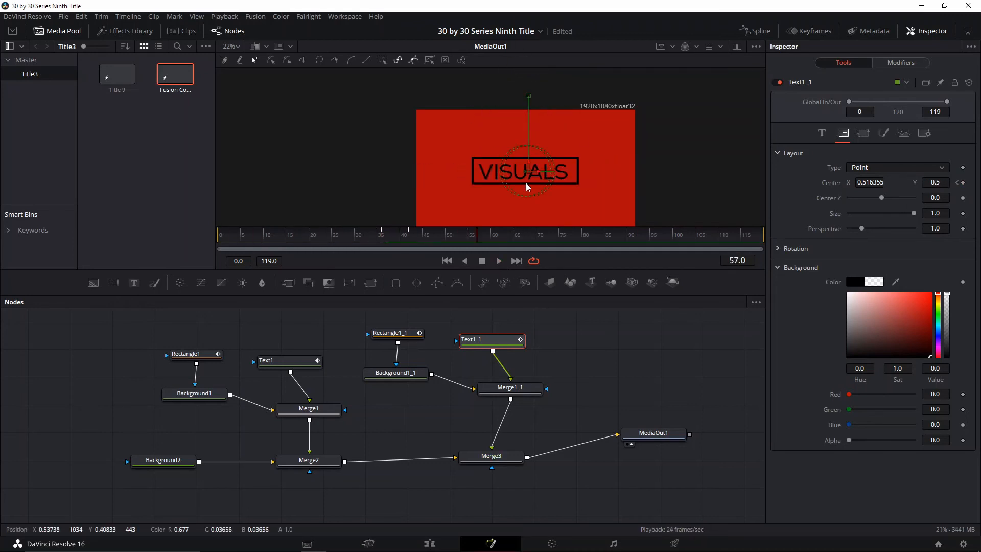
click(418, 239)
key(space)
drag(537, 168, 539, 130)
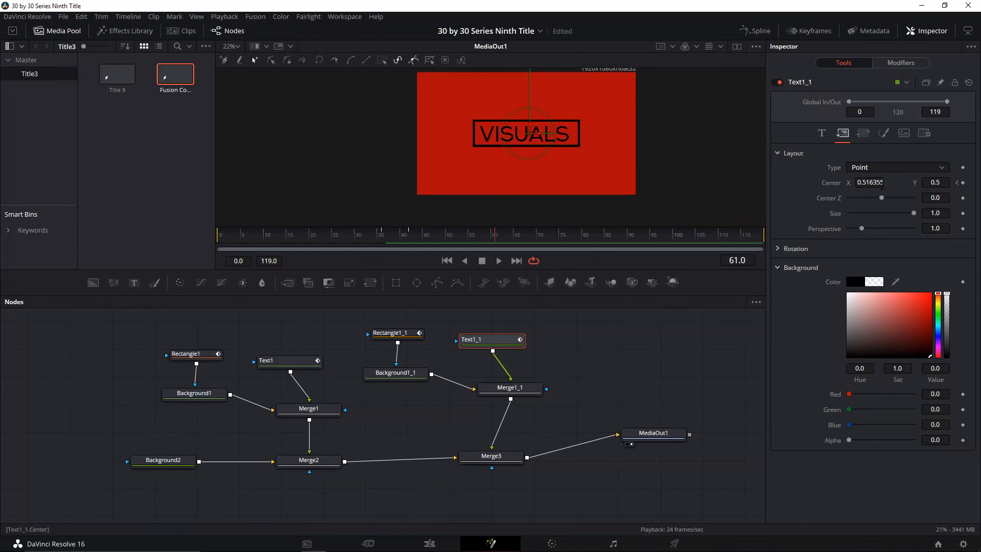
Keyframe the Center of Rectangle1_1 at frame 61
click(397, 335)
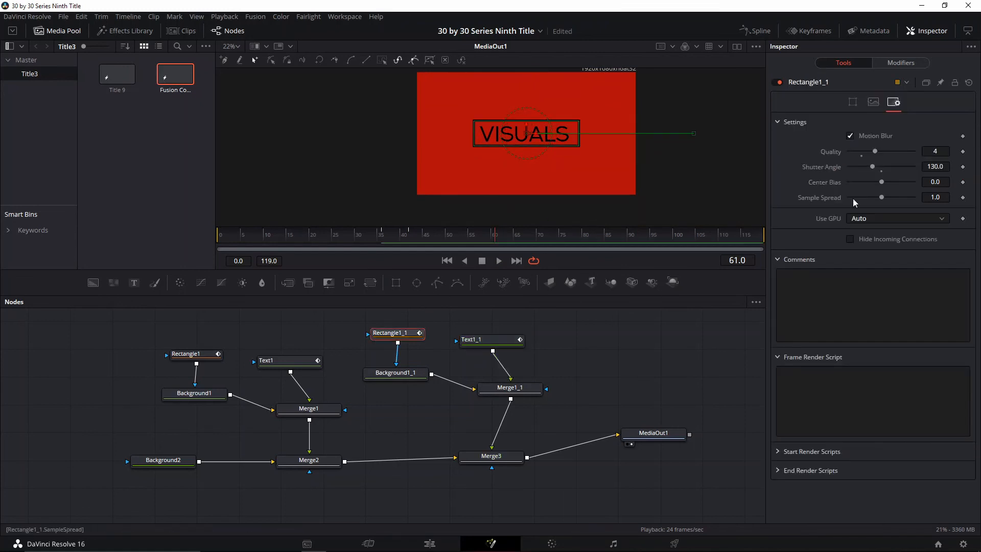
click(853, 101)
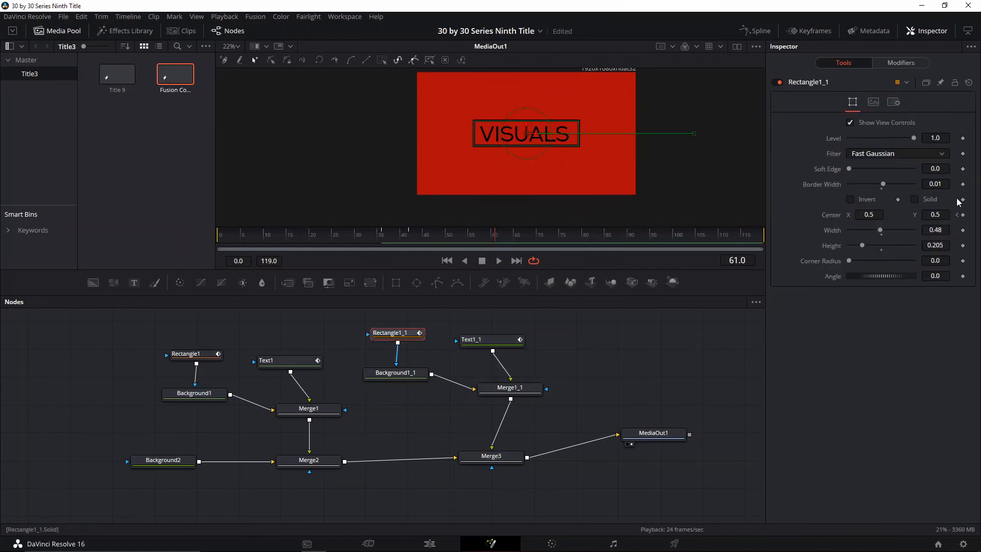
key(Right)
key(Right)
key(Right)
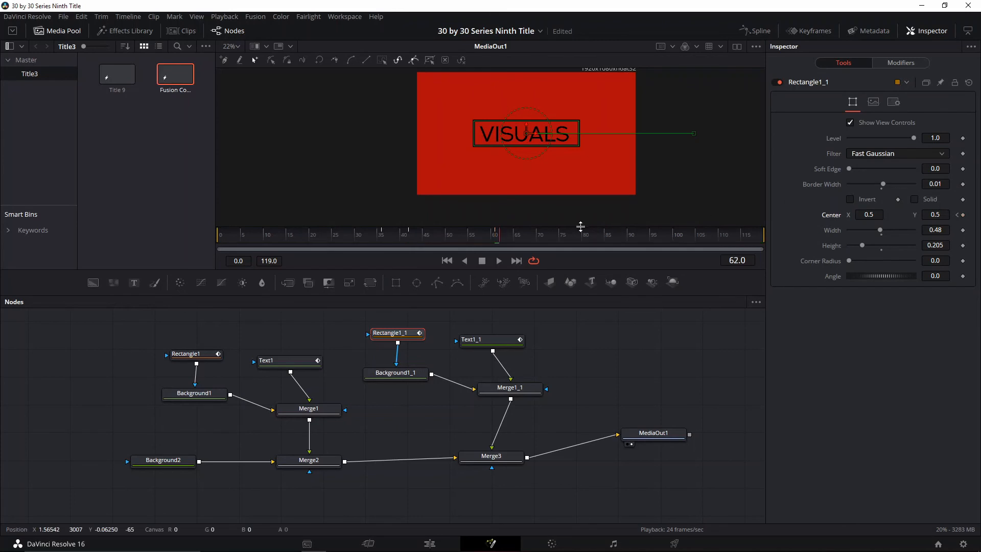
At frame 66, move Rectangle1_1 left out of the frame and Text1_1 straight down to Center Y -0.208333
key(Right)
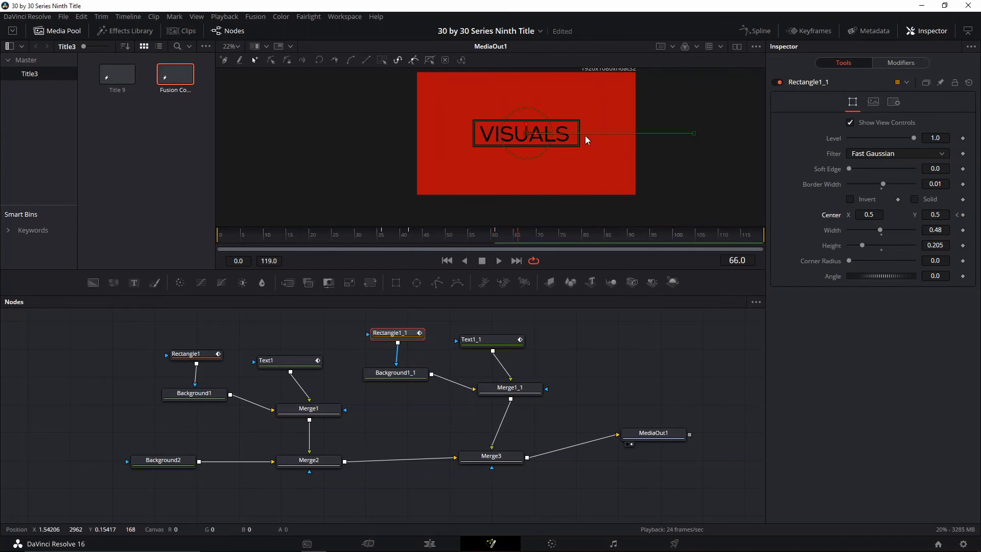
drag(532, 134, 362, 135)
click(481, 340)
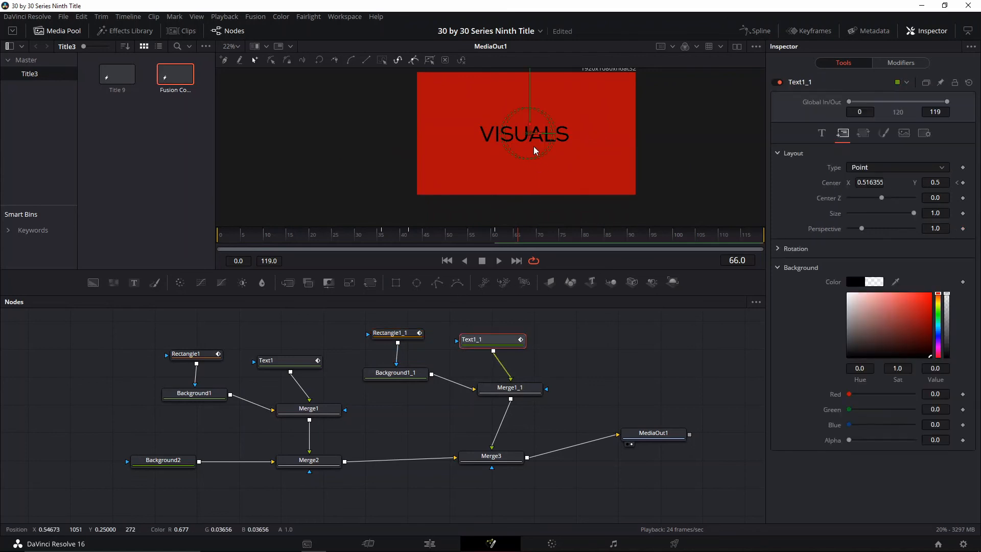
drag(530, 134, 528, 212)
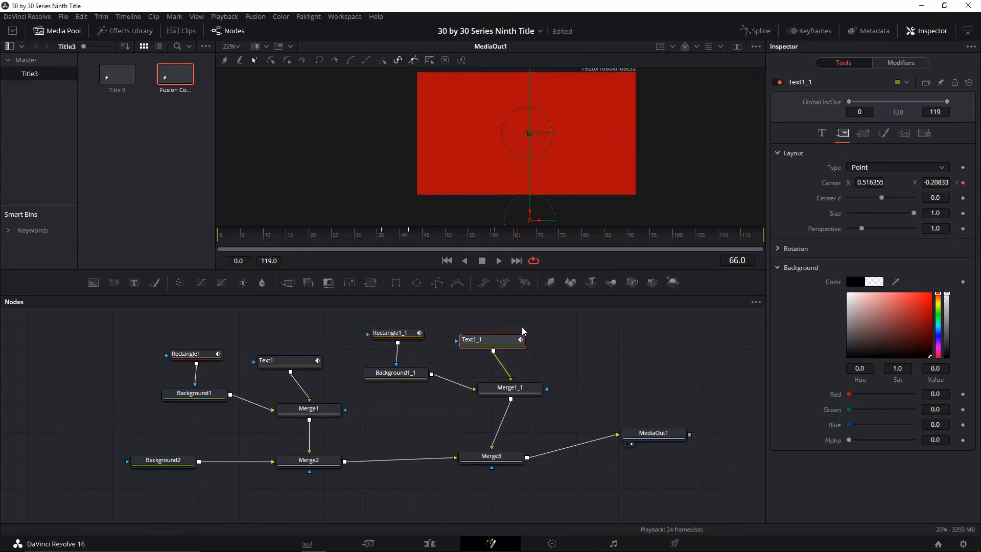
Ease all displacement keyframes of both rectangles and both texts in the Spline editor
drag(603, 311, 572, 347)
click(750, 31)
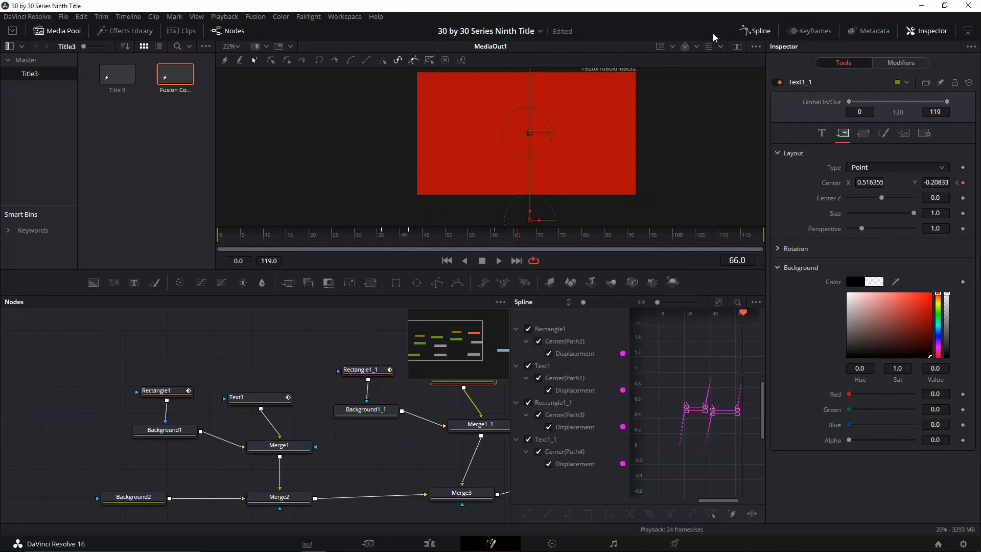
drag(673, 377, 717, 443)
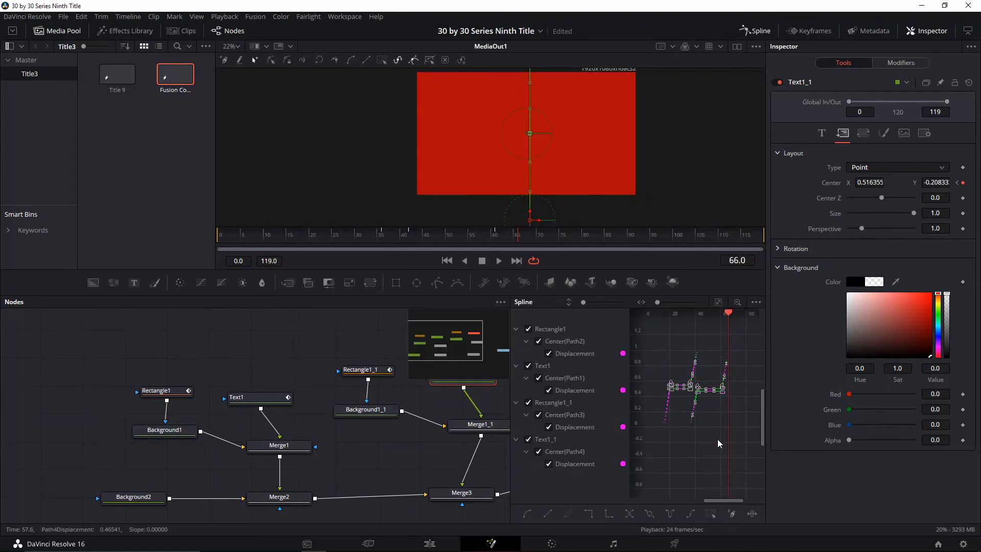
Examine the displacement curves around the slide-in and slide-out keyframes, leaving the Spline editor closed at the end
scroll(695, 410, up, 3)
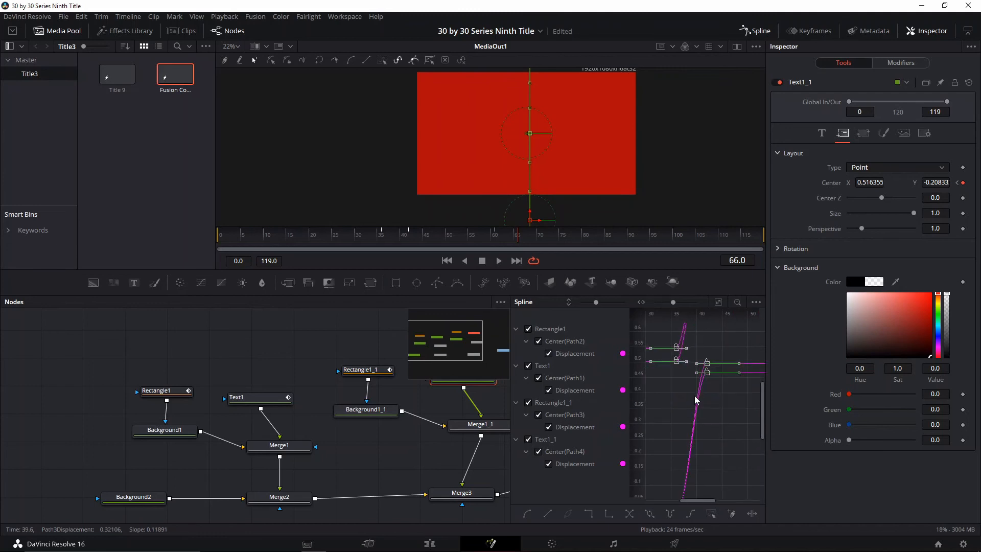
drag(694, 398, 640, 378)
scroll(742, 391, down, 2)
scroll(672, 407, up, 3)
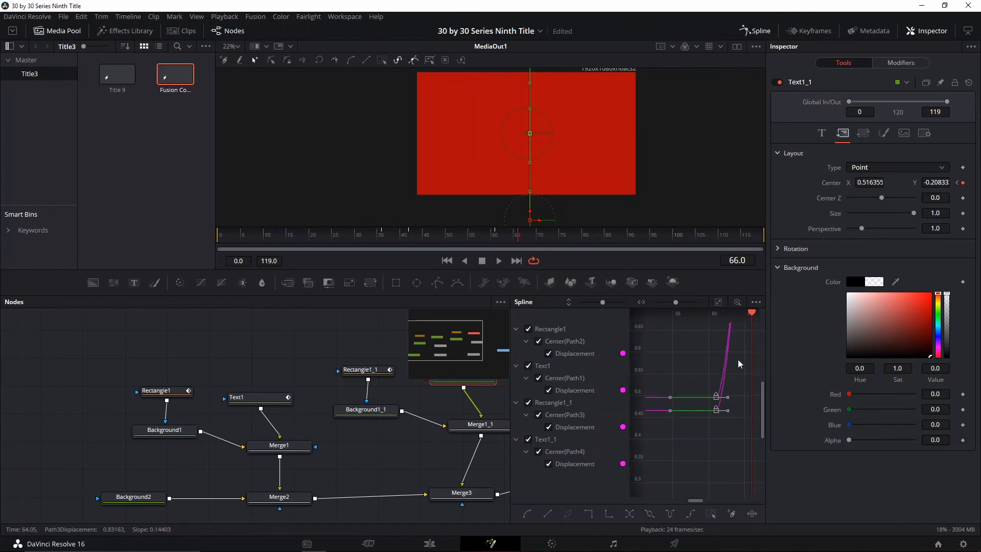
drag(740, 363, 680, 473)
drag(654, 366, 701, 390)
scroll(727, 422, down, 3)
scroll(711, 409, down, 3)
click(761, 35)
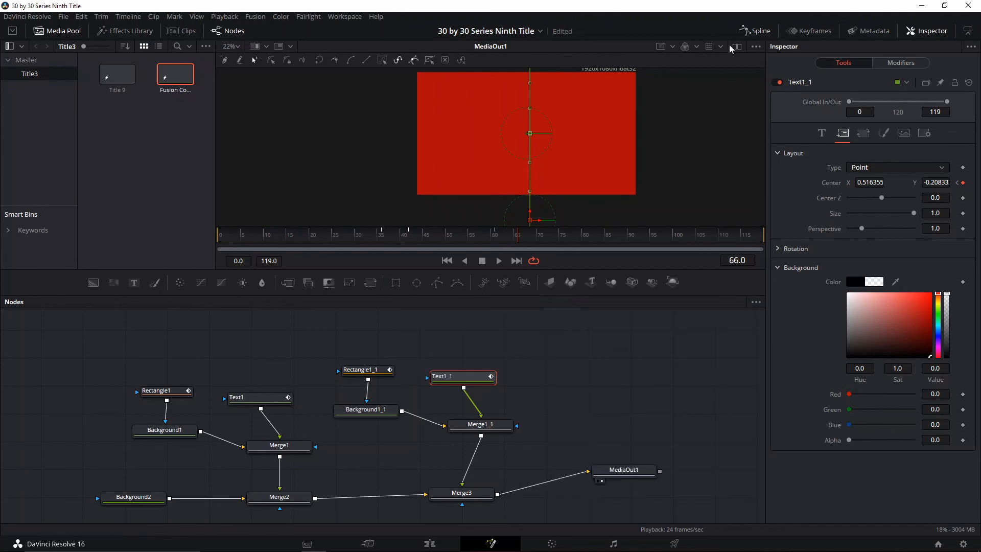
Play back the whole title animation with nothing selected, through the exit of VISUALS and its frame
drag(286, 241, 263, 241)
key(space)
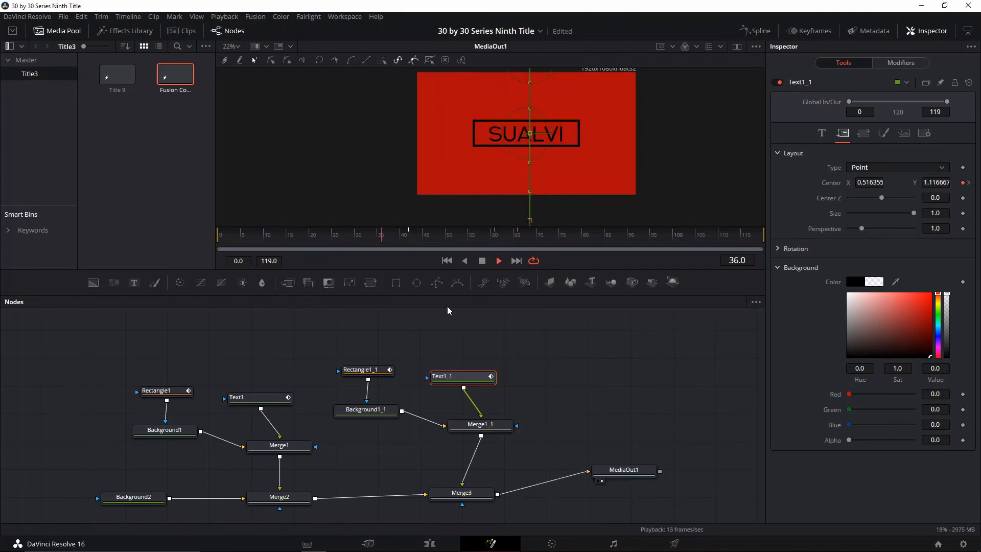
click(532, 318)
key(space)
key(space)
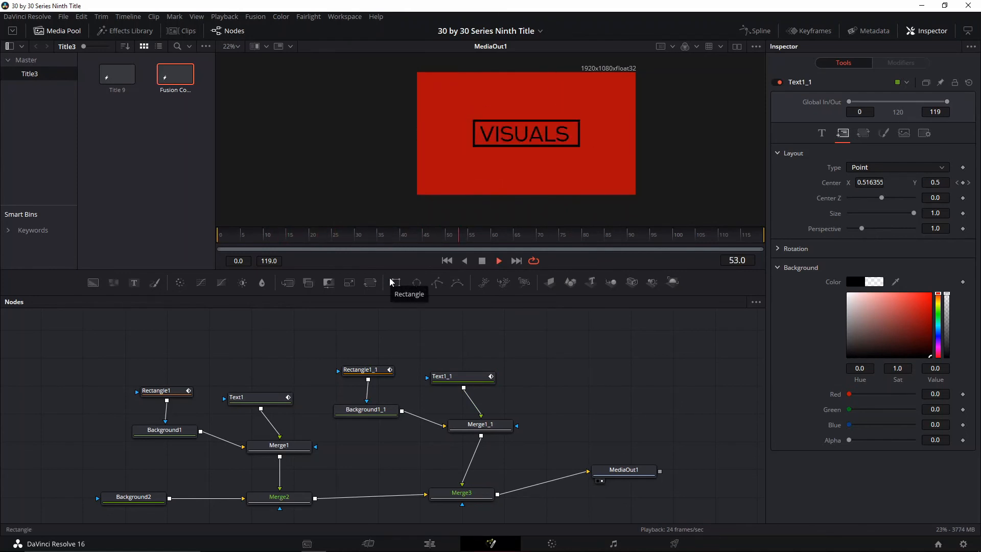
key(space)
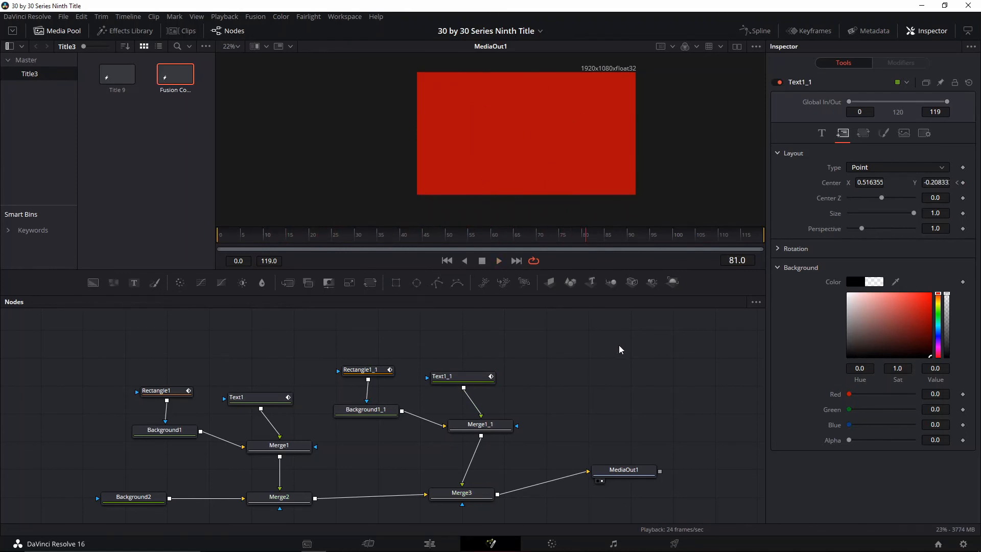
drag(650, 380, 636, 356)
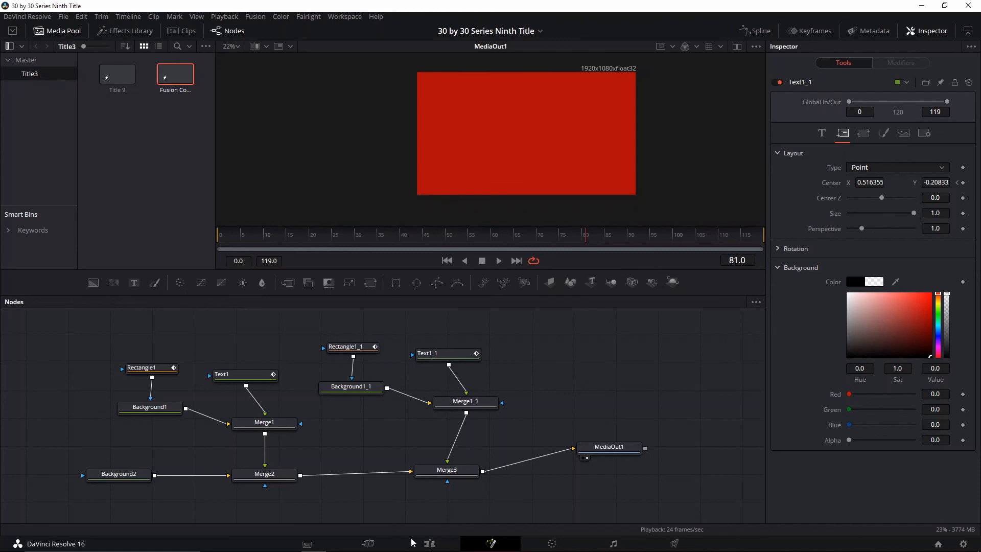
Make Background2 in the Fusion composition fully transparent, with Red, Green, Blue and Alpha at 0.0
click(429, 544)
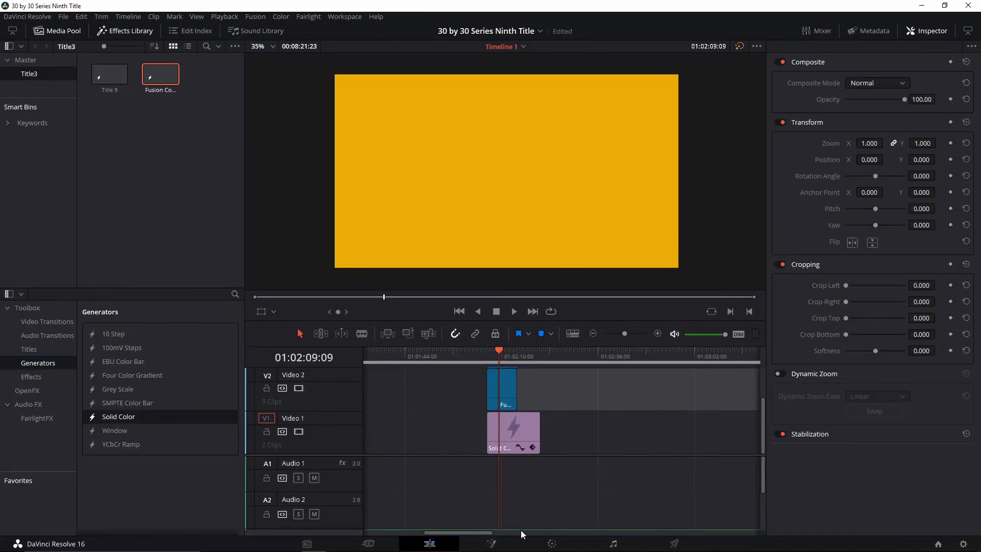
click(492, 545)
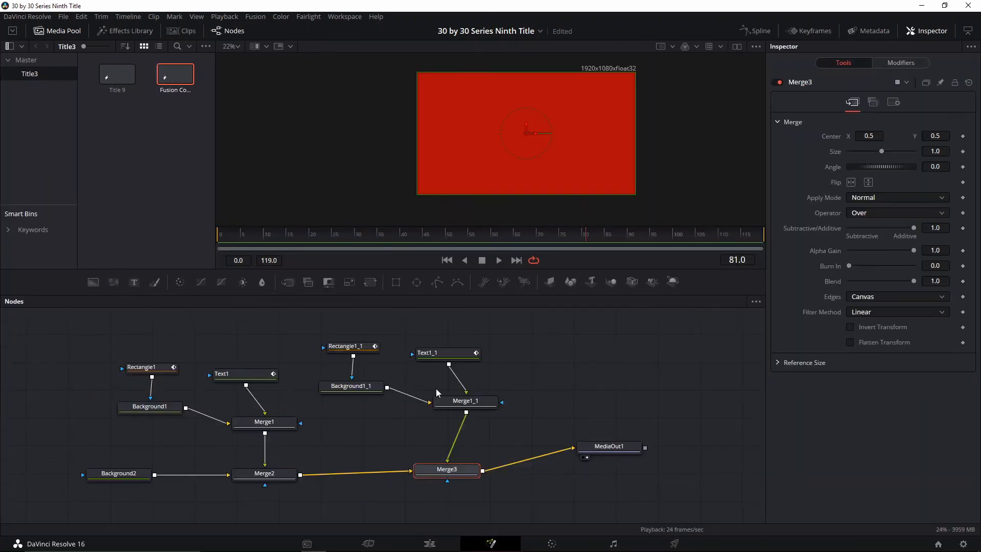
drag(570, 409, 591, 392)
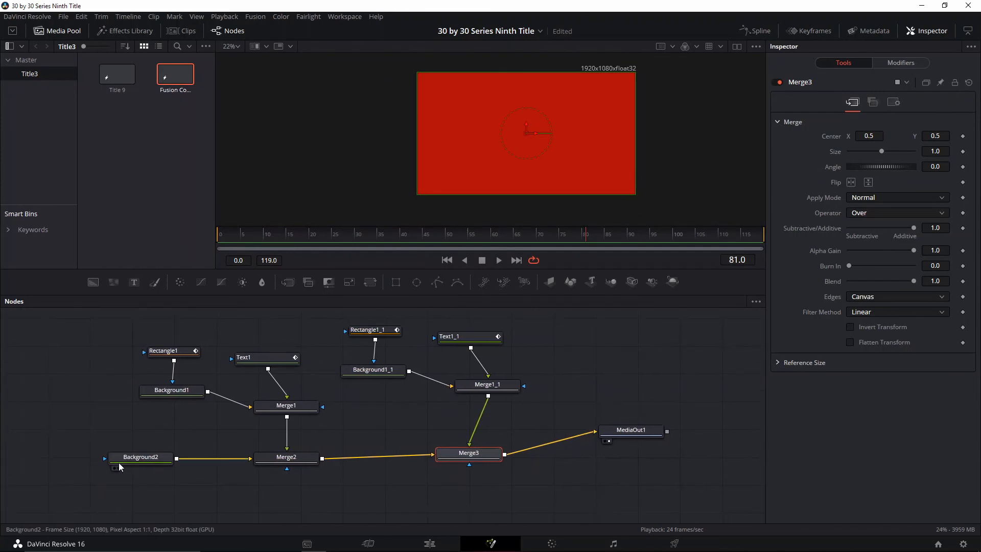
click(142, 462)
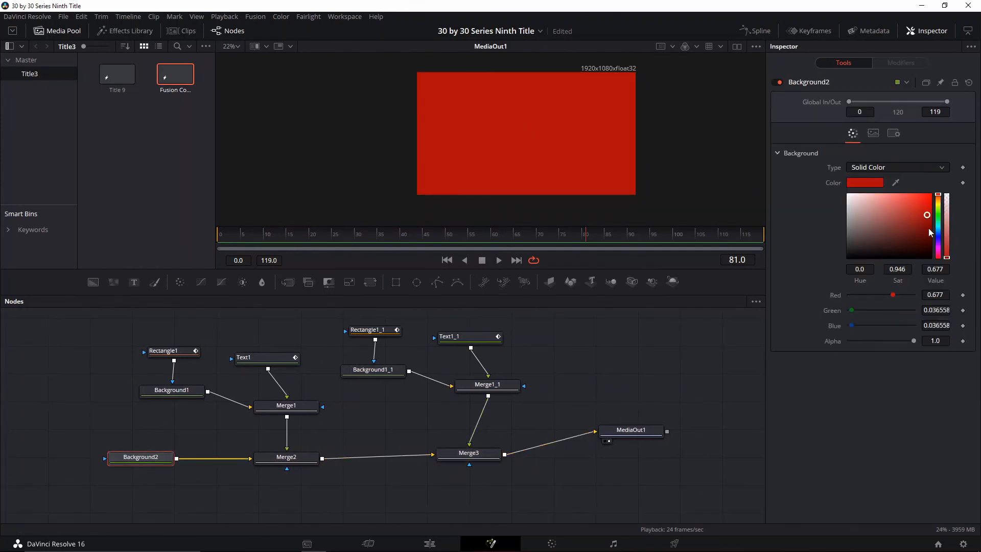
drag(928, 228, 804, 343)
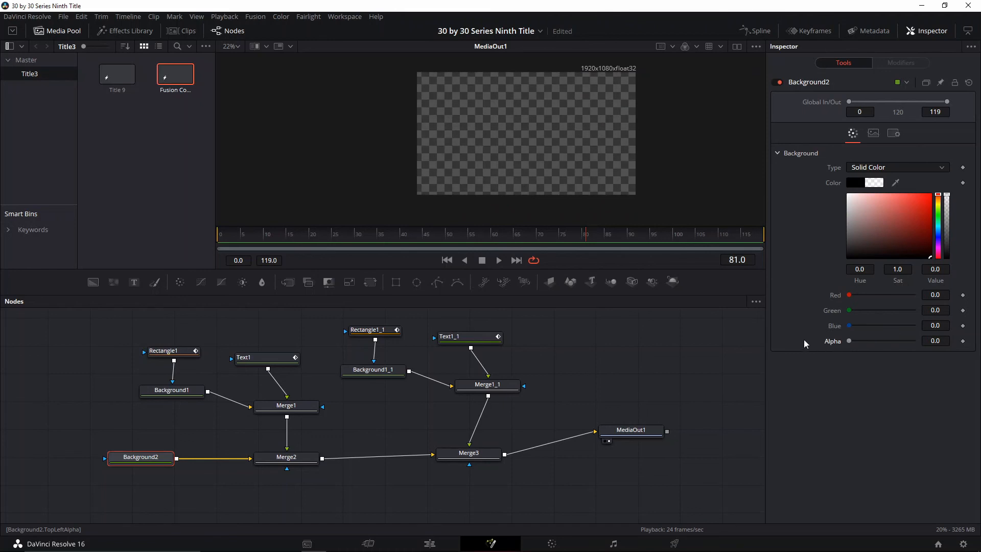
On the Edit page, lengthen the Solid Color clip and place the Fusion Composition above its end on Video 2
click(430, 543)
drag(539, 426, 571, 426)
drag(159, 67, 540, 389)
Enable Render Cache Color Output for the added Fusion clip and play the timeline from the start of the titles
right_click(538, 384)
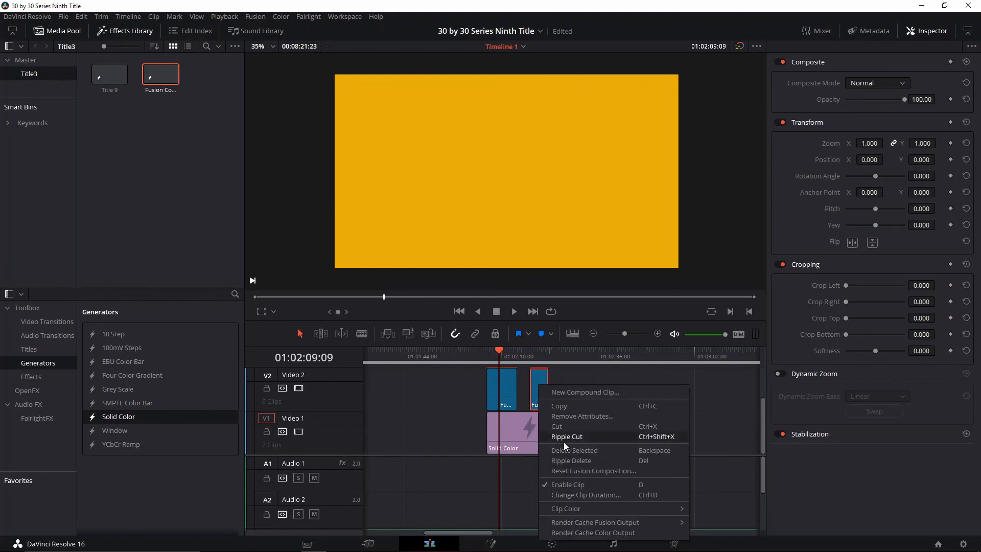
click(584, 532)
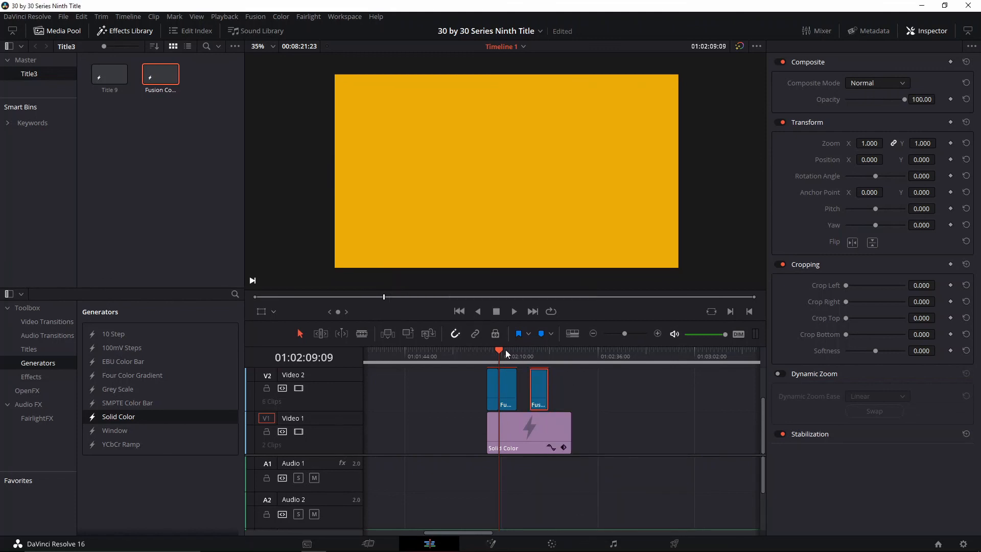
click(487, 350)
key(space)
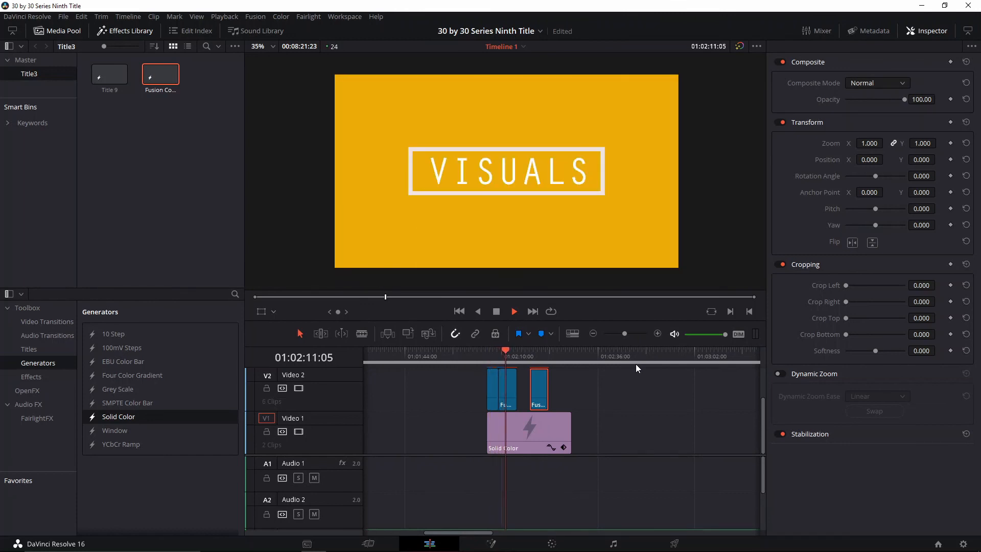
click(486, 351)
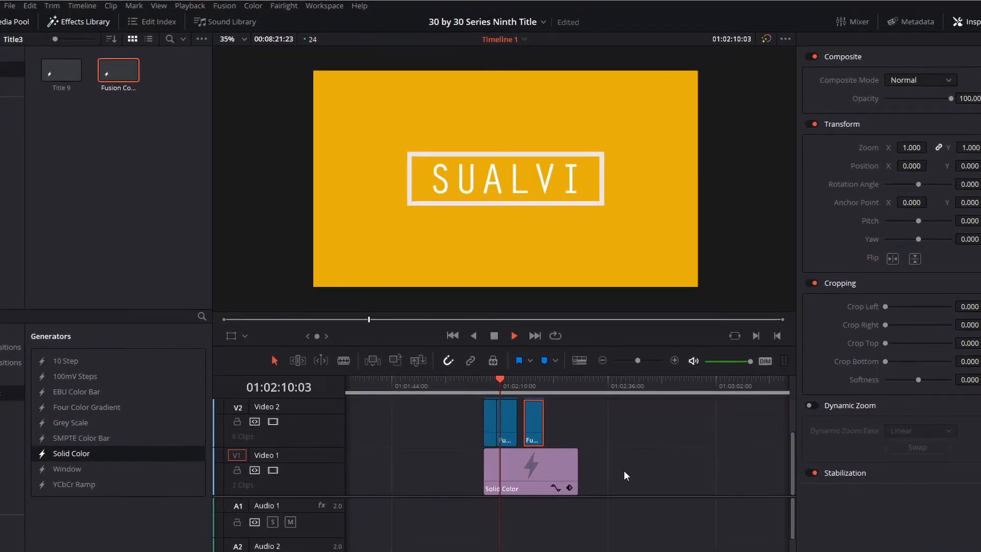